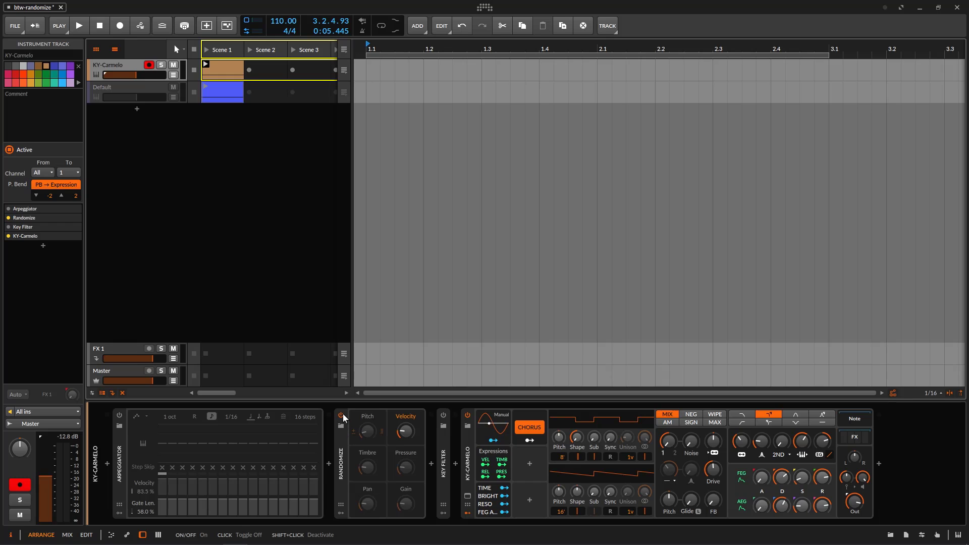
Audition the KY-Carmelo clip in Scene 1 and stop playback
{"action": "left_click", "coordinate": [215, 70]}
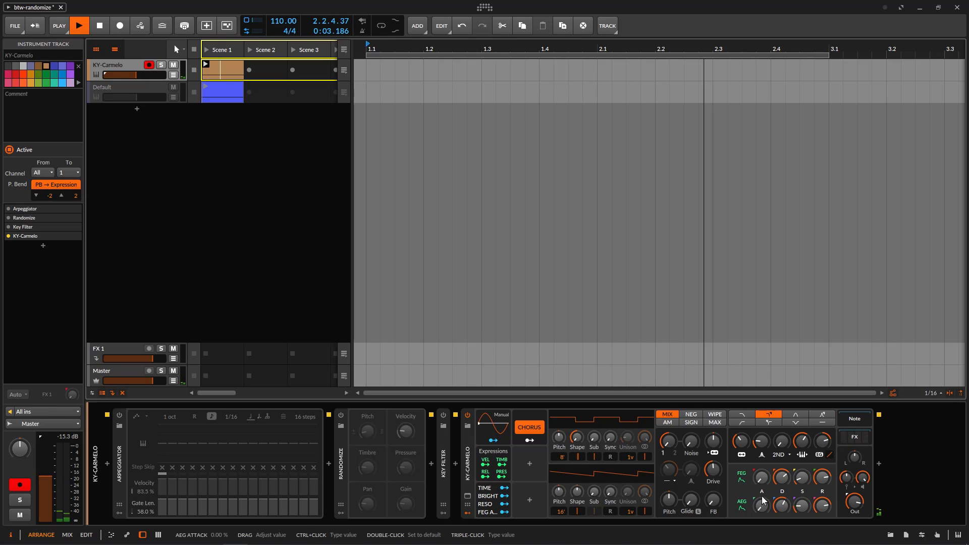
{"action": "left_click", "coordinate": [101, 26]}
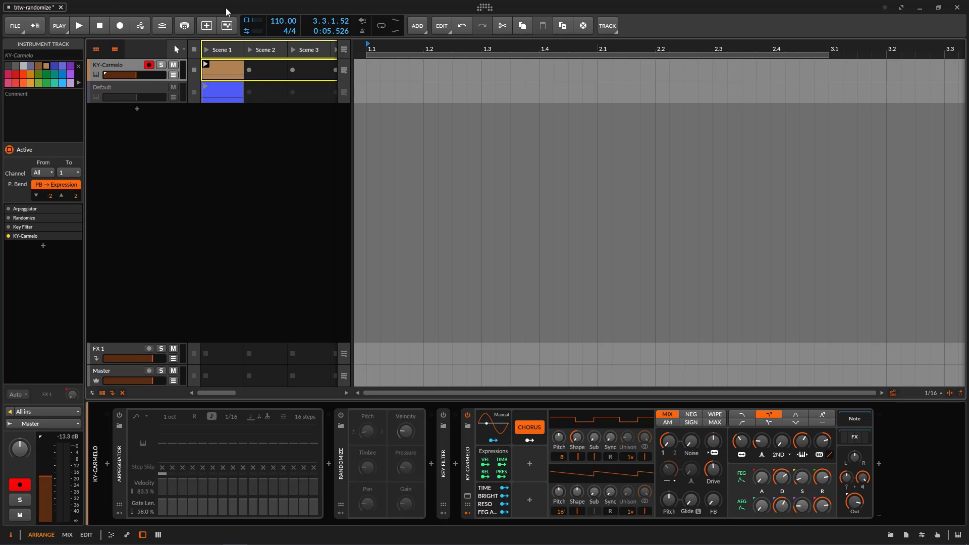
Activate the Arpeggiator and balance the KY-Carmelo track volume at about -10.0 dB while Scene 1 plays
{"action": "left_click_drag", "start_coordinate": [137, 75], "coordinate": [145, 78]}
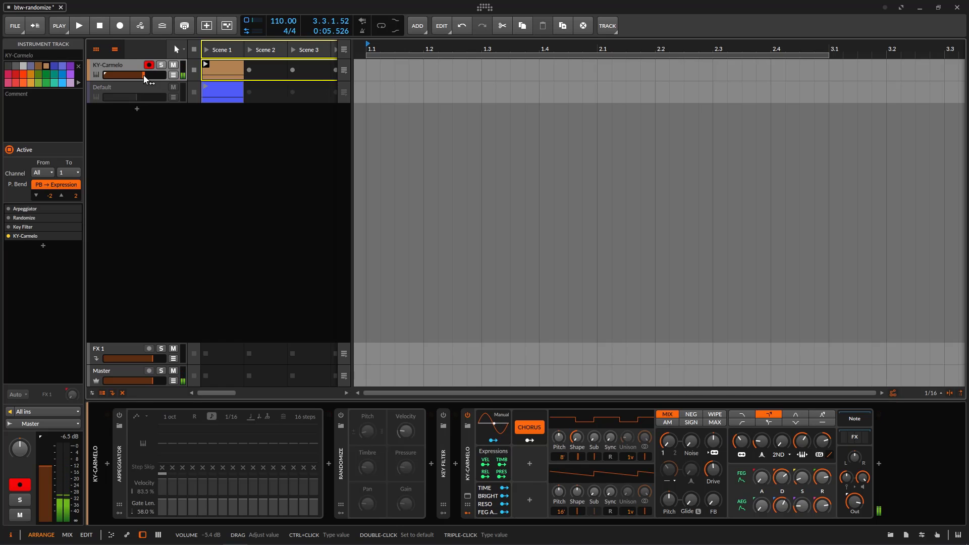
{"action": "left_click_drag", "start_coordinate": [145, 78], "coordinate": [140, 77]}
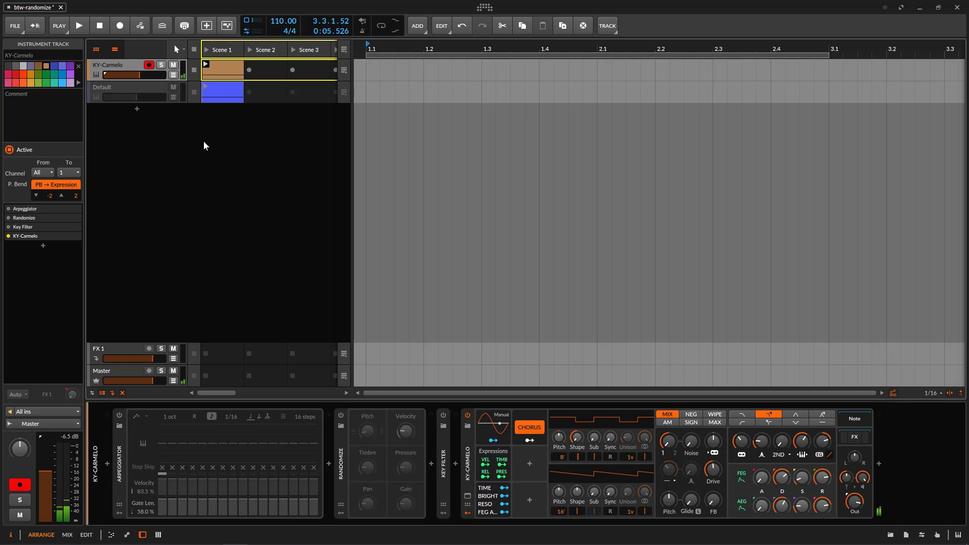
{"action": "left_click", "coordinate": [119, 416]}
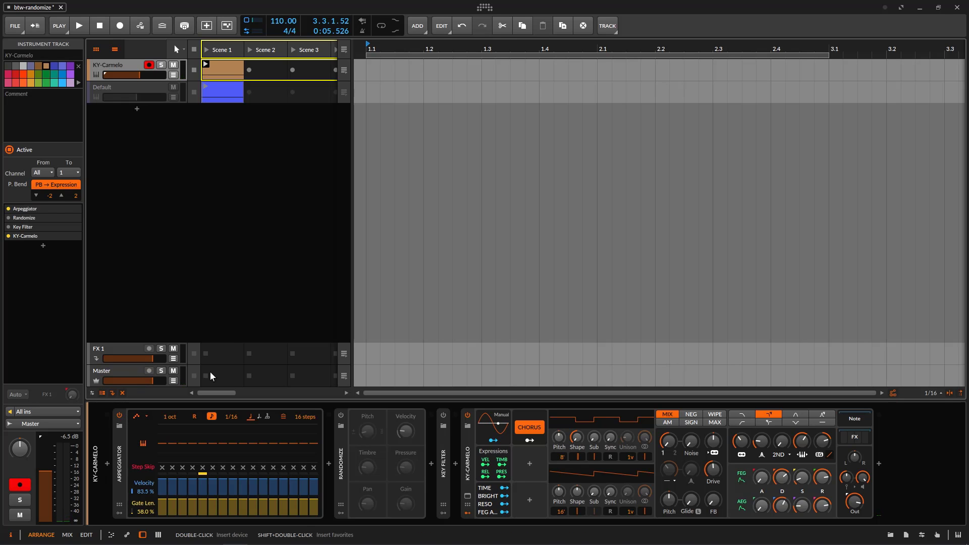
{"action": "left_click", "coordinate": [208, 50]}
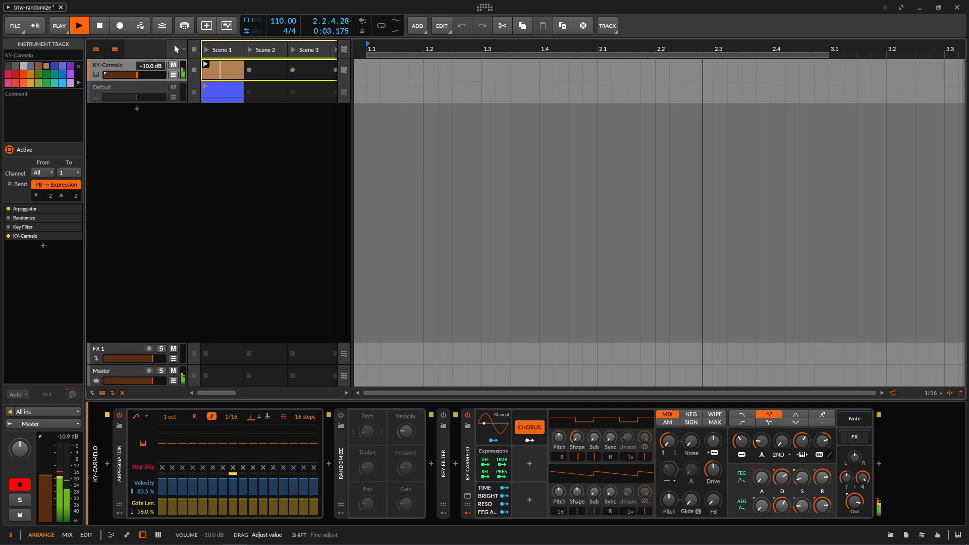
{"action": "left_click_drag", "start_coordinate": [139, 74], "coordinate": [137, 75]}
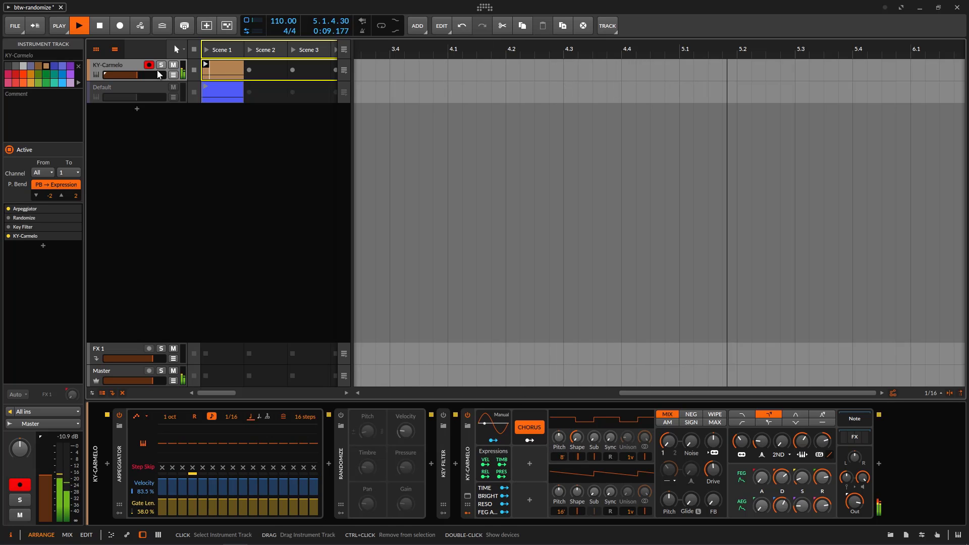
{"action": "left_click_drag", "start_coordinate": [156, 73], "coordinate": [152, 74]}
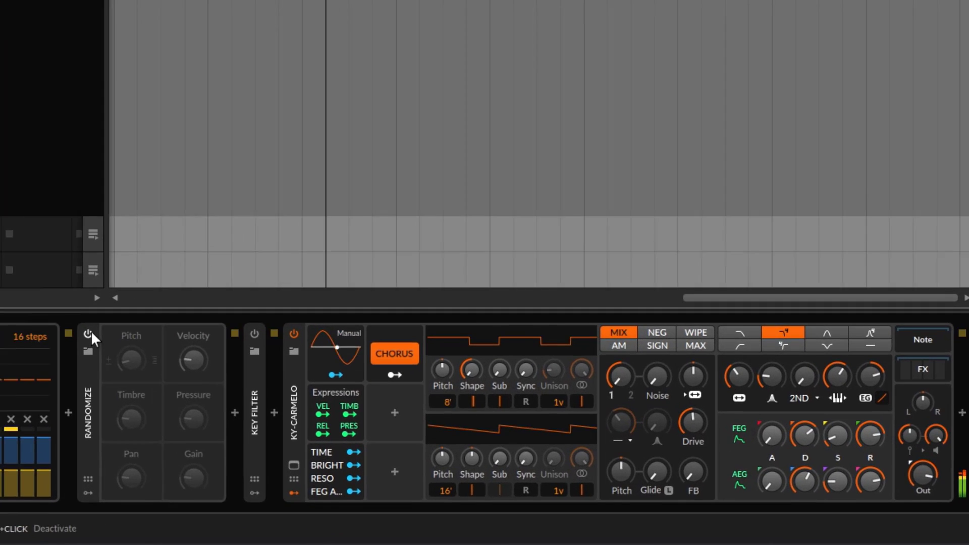
Activate the Randomize device and try its Velocity amount down to zero, ending at a high setting
{"action": "left_click", "coordinate": [301, 402]}
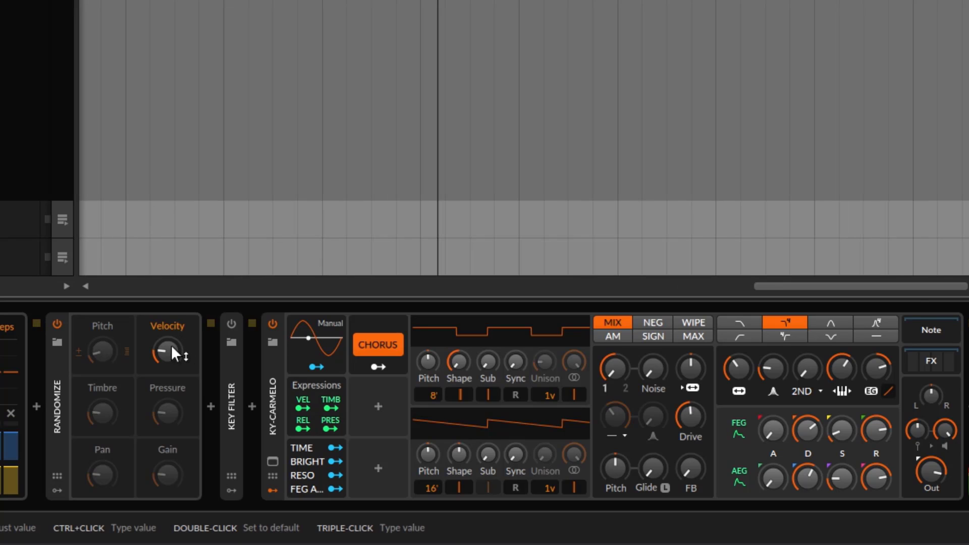
{"action": "mouse_move", "coordinate": [171, 344]}
{"action": "left_mouse_down"}
{"action": "mouse_move", "coordinate": [171, 316]}
{"action": "mouse_move", "coordinate": [170, 344]}
{"action": "left_mouse_up"}
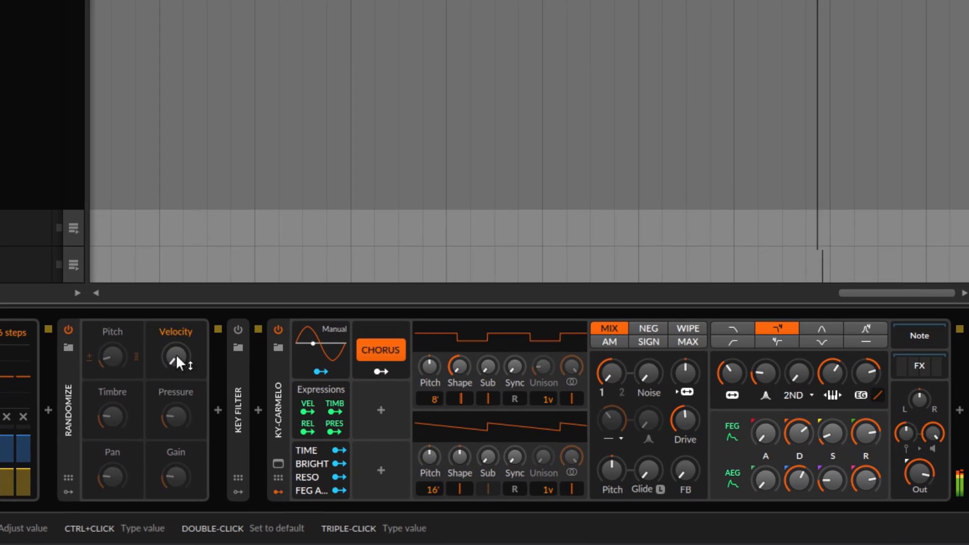
{"action": "left_click_drag", "start_coordinate": [249, 381], "coordinate": [249, 343]}
{"action": "left_click_drag", "start_coordinate": [176, 353], "coordinate": [176, 354]}
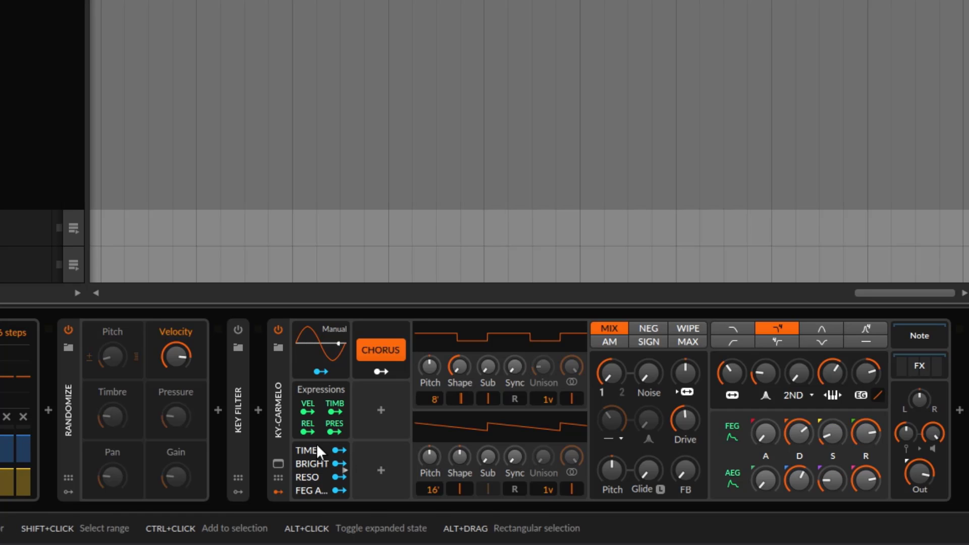
Route the Timbre expression to filter cutoff, filter resonance at about 17.5%, noise at about 10.5%, and oscillator 1's Sync
{"action": "left_click", "coordinate": [334, 411]}
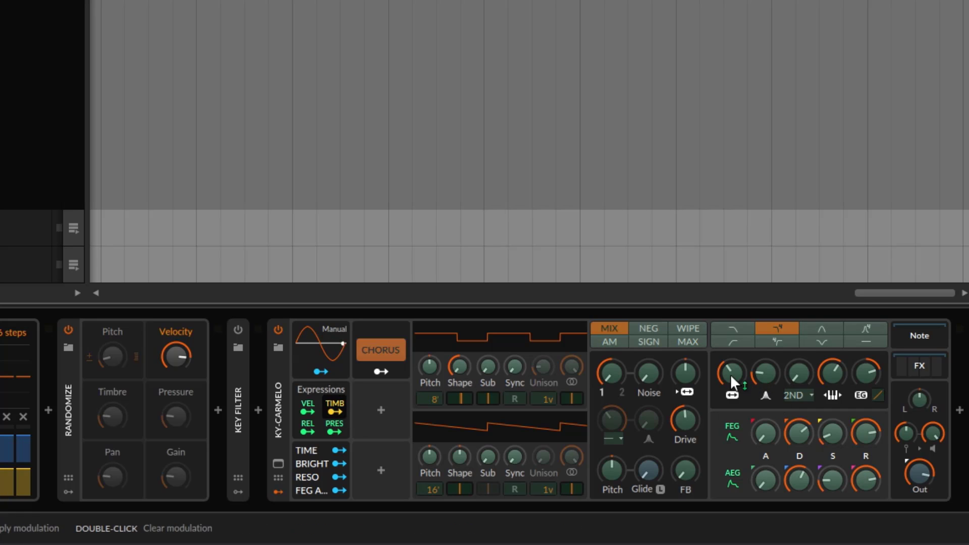
{"action": "left_click_drag", "start_coordinate": [729, 374], "coordinate": [765, 366]}
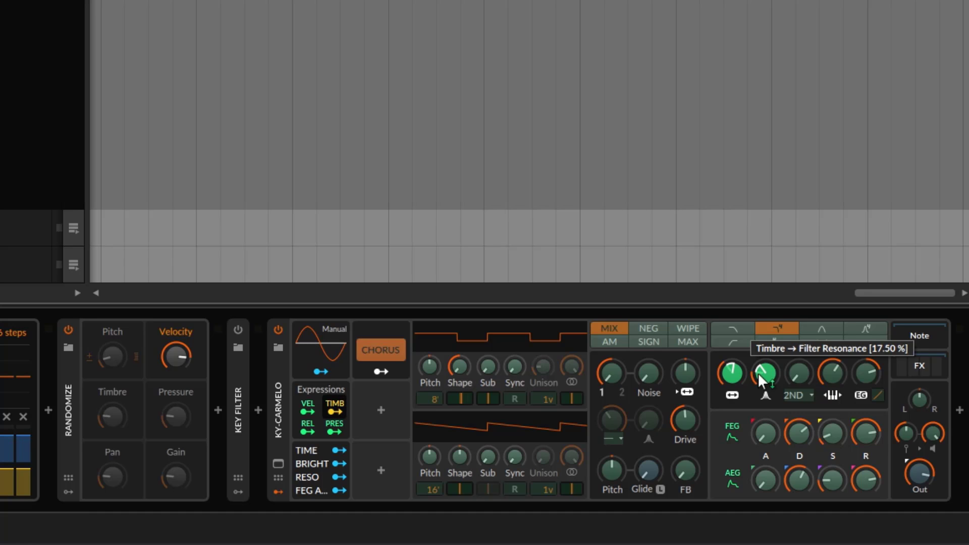
{"action": "left_click_drag", "start_coordinate": [648, 374], "coordinate": [649, 372]}
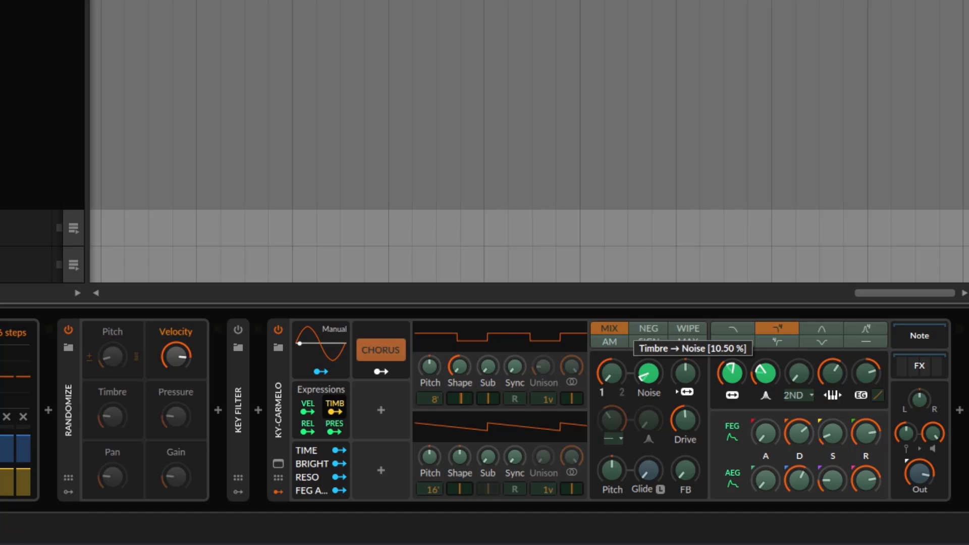
{"action": "left_click_drag", "start_coordinate": [515, 367], "coordinate": [515, 361]}
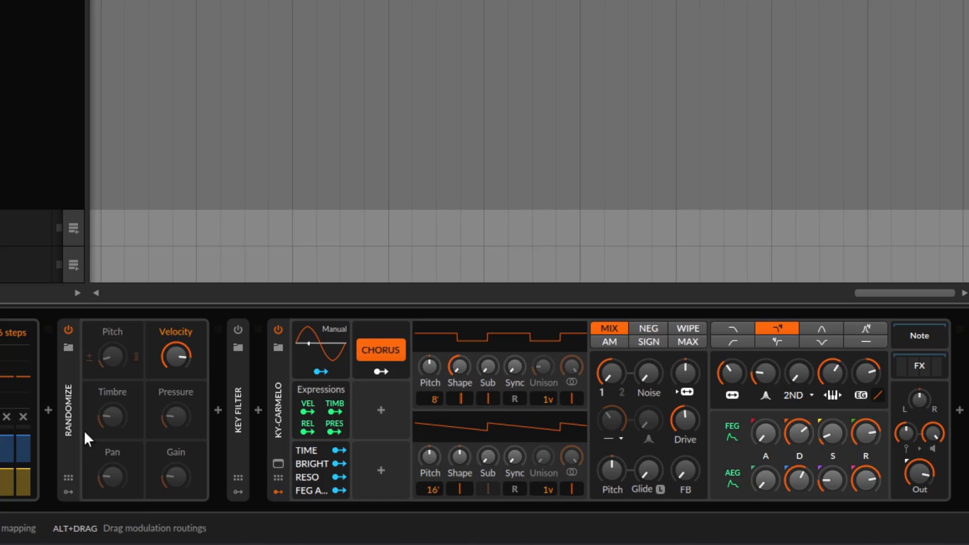
Enable Timbre randomization, raise it to about halfway, and compare playback with Randomize bypassed and active
{"action": "left_click", "coordinate": [116, 394]}
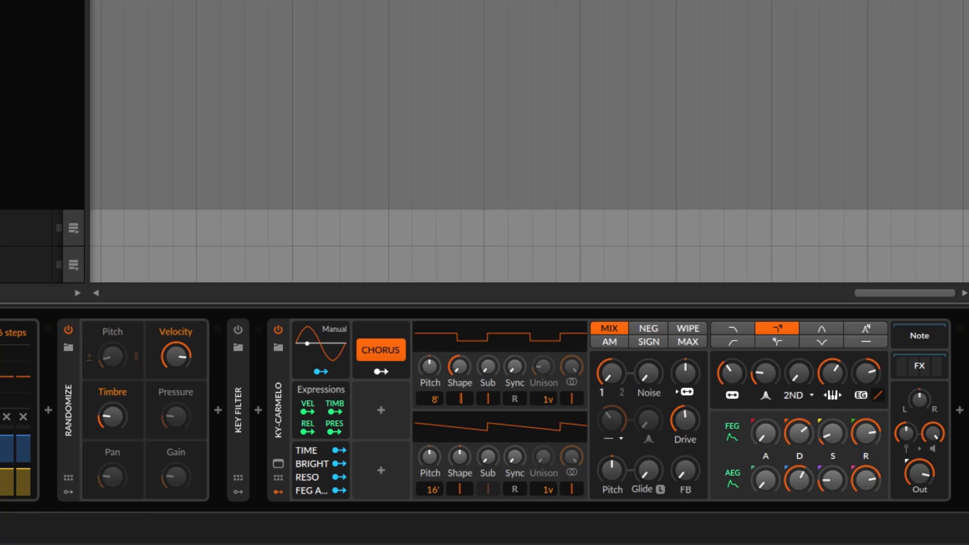
{"action": "key", "text": "space"}
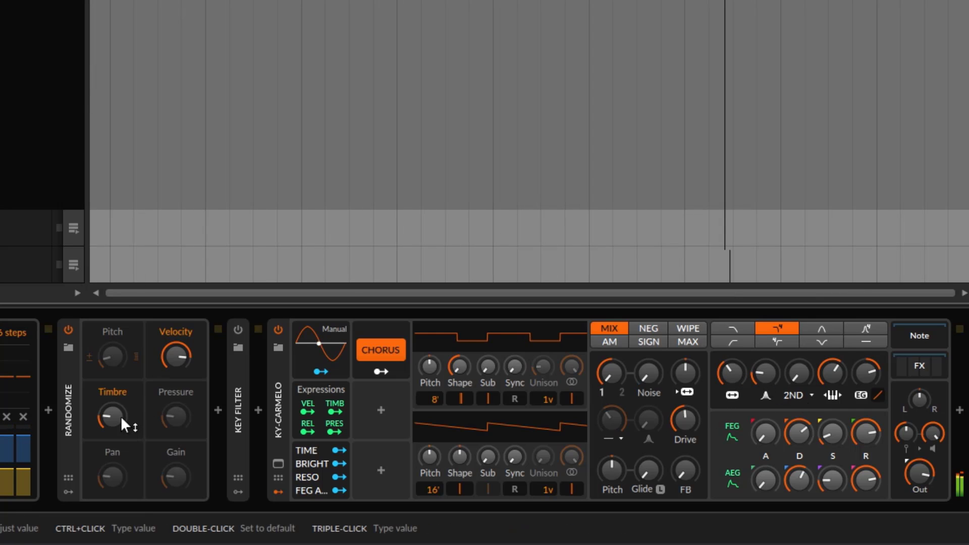
{"action": "left_click_drag", "start_coordinate": [124, 425], "coordinate": [124, 402]}
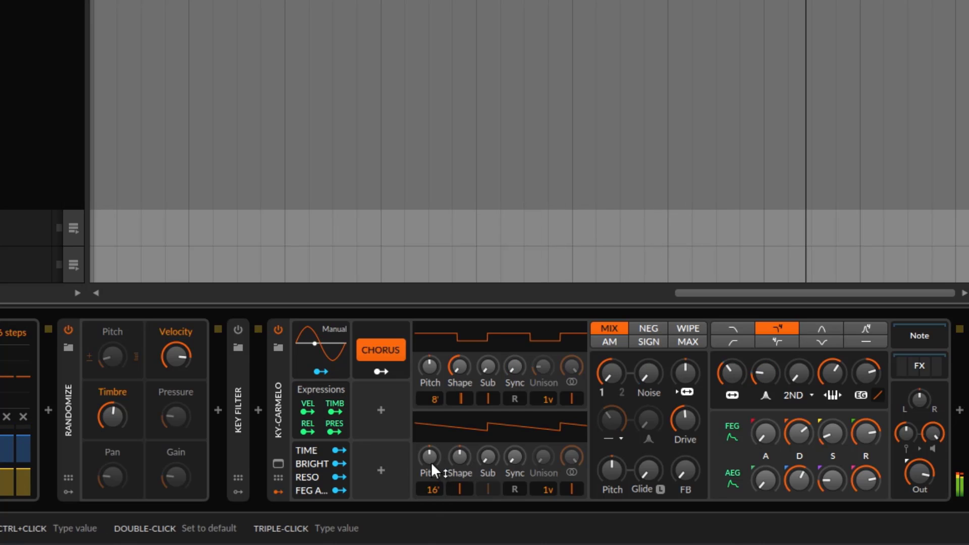
{"action": "left_click", "coordinate": [74, 328]}
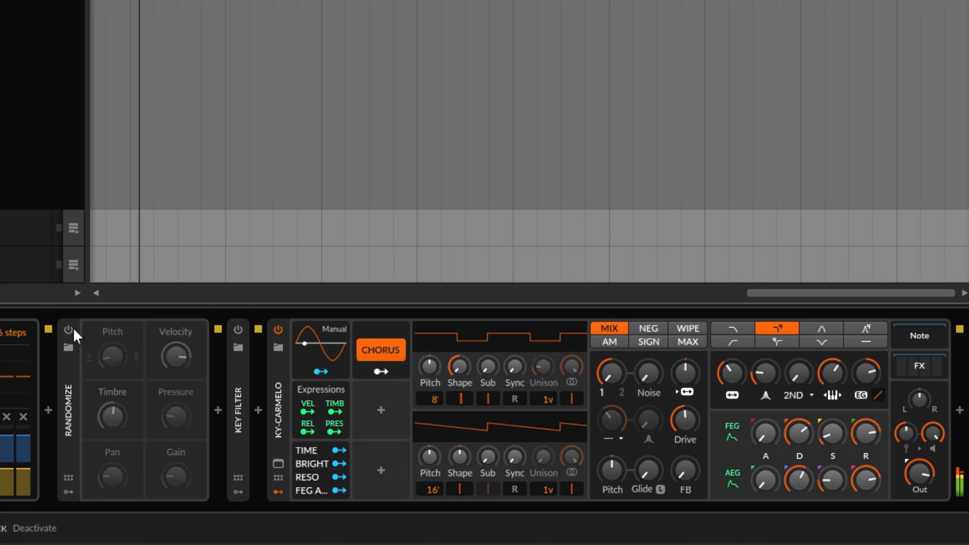
{"action": "left_click", "coordinate": [72, 328]}
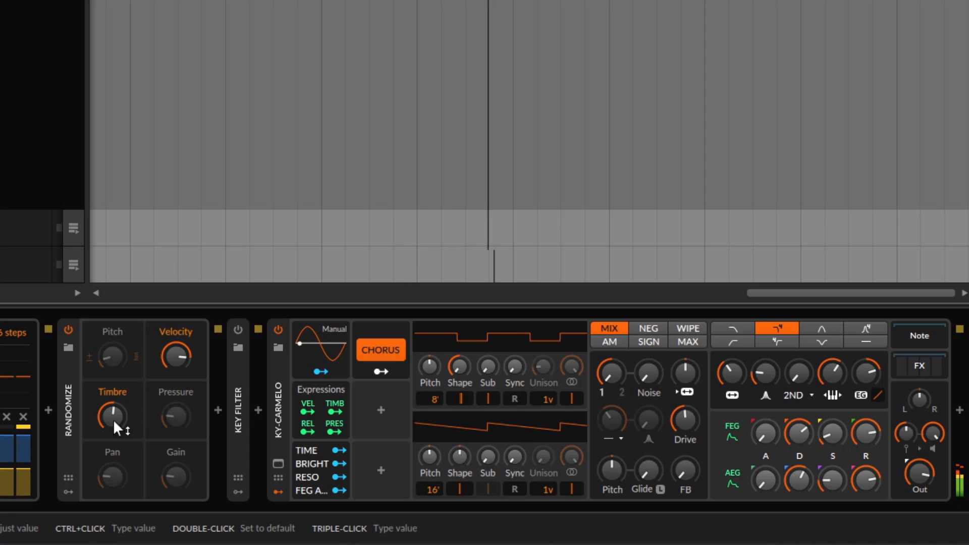
Adjust the Timbre randomization amount to about 55% and enable Pressure randomization
{"action": "left_click_drag", "start_coordinate": [113, 420], "coordinate": [126, 414]}
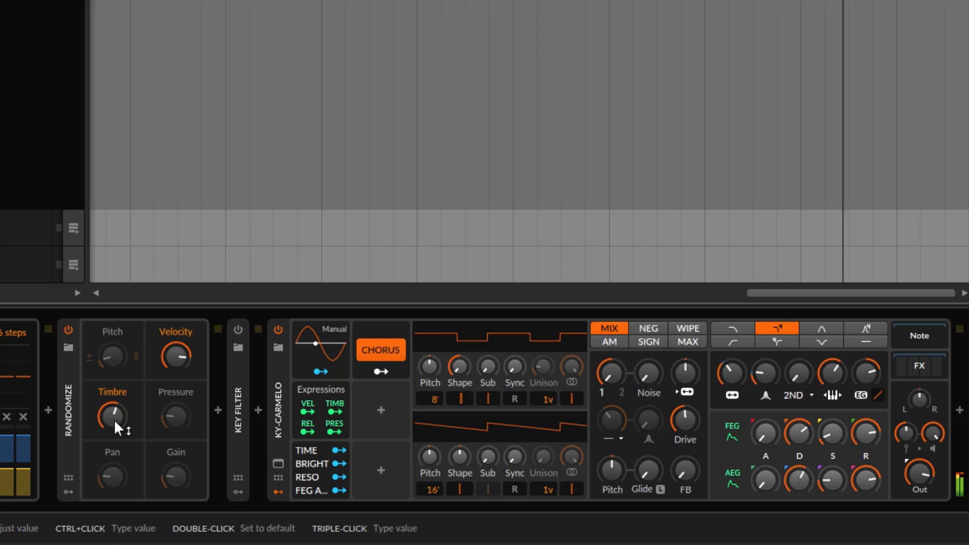
{"action": "left_click", "coordinate": [114, 420]}
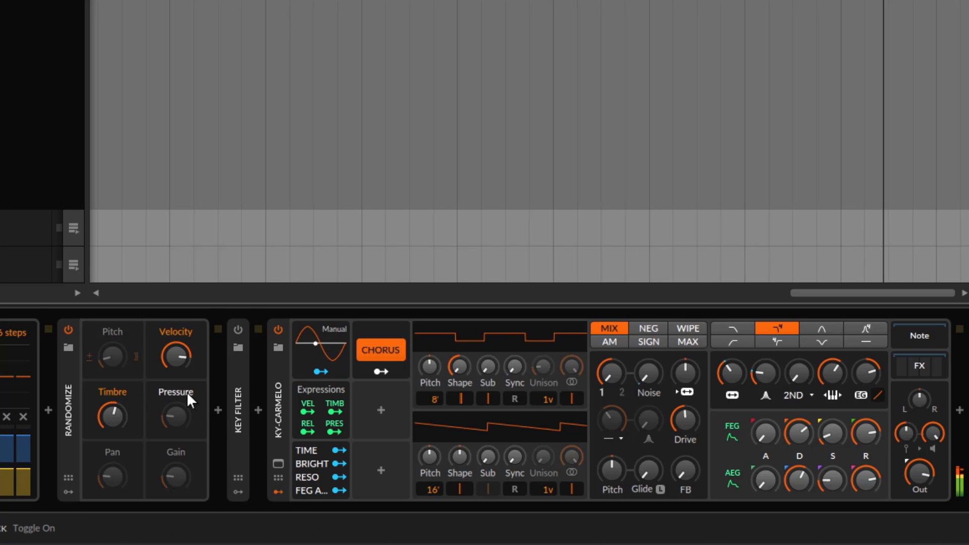
{"action": "left_click_drag", "start_coordinate": [116, 404], "coordinate": [116, 410]}
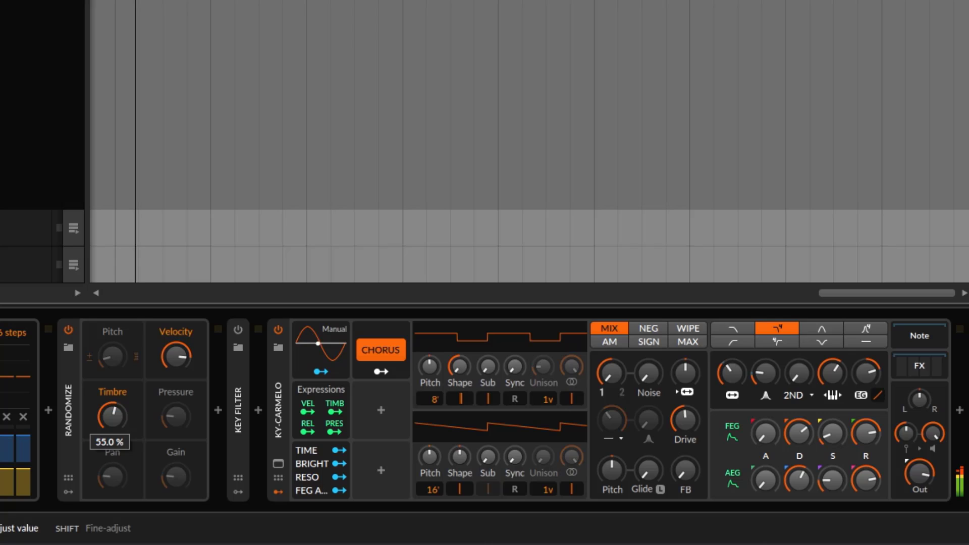
{"action": "left_click", "coordinate": [192, 392]}
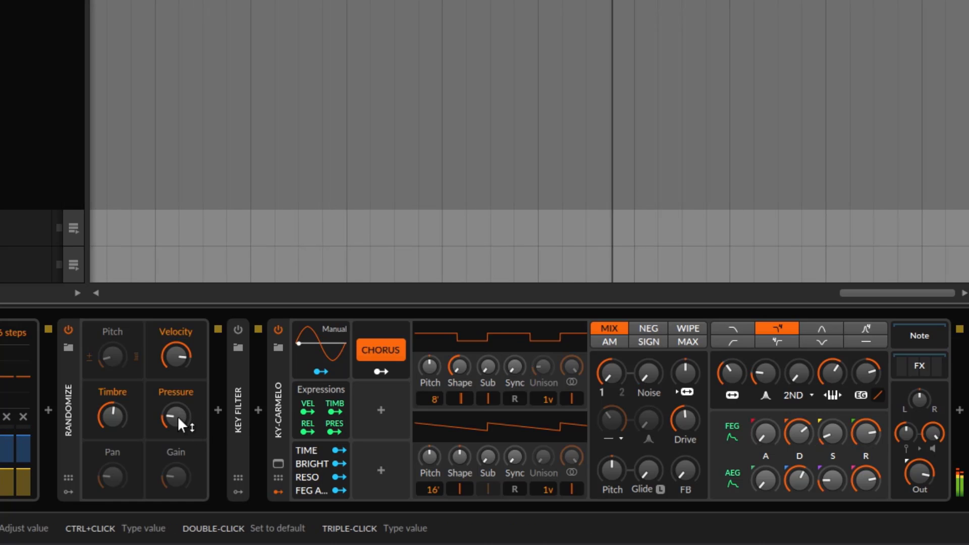
{"action": "mouse_move", "coordinate": [177, 416]}
{"action": "left_mouse_down"}
{"action": "mouse_move", "coordinate": [168, 425]}
{"action": "mouse_move", "coordinate": [170, 414]}
{"action": "left_mouse_up"}
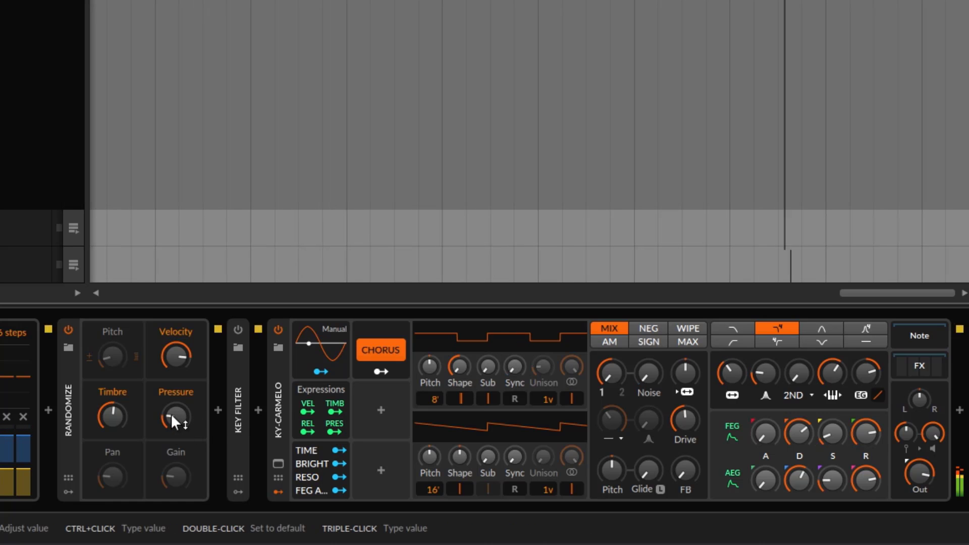
Route the Pressure expression to oscillator 1's Sub and Unison, the pre-filter Drive, the filter FM amount, and both envelope decays
{"action": "left_click", "coordinate": [338, 422]}
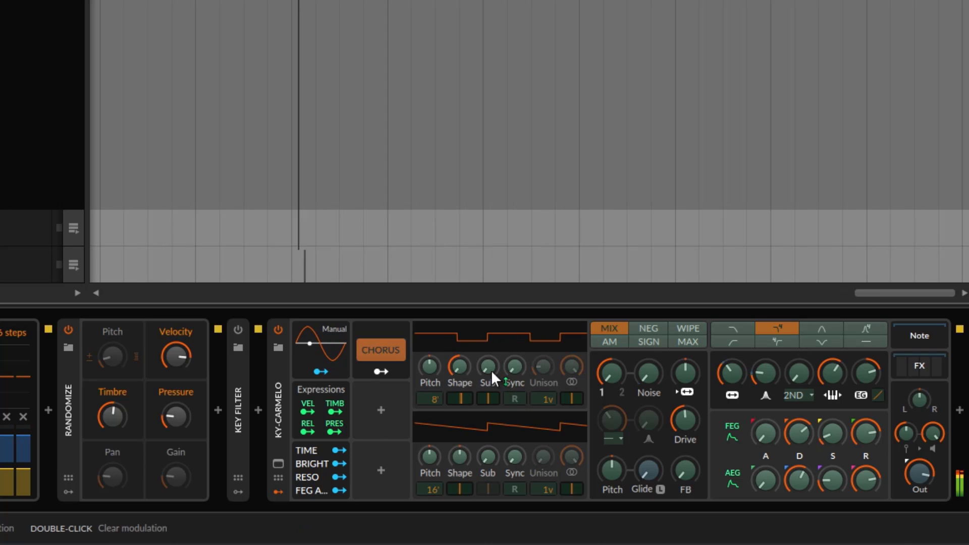
{"action": "left_click_drag", "start_coordinate": [491, 371], "coordinate": [490, 368]}
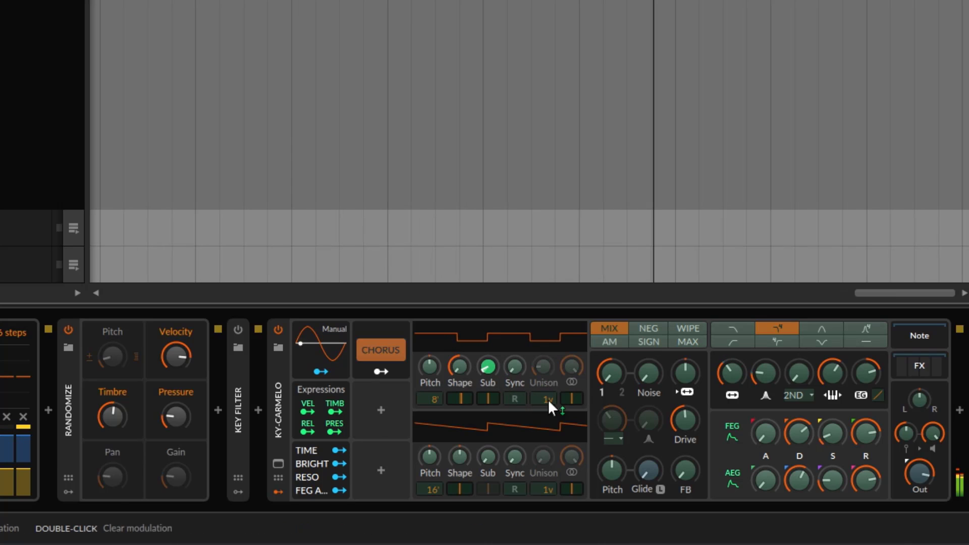
{"action": "left_click_drag", "start_coordinate": [545, 367], "coordinate": [545, 363]}
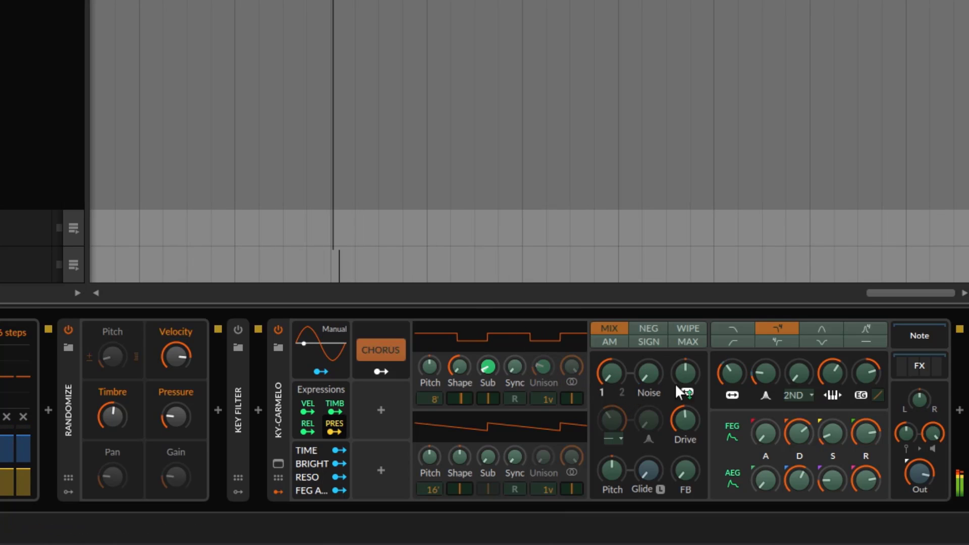
{"action": "left_click_drag", "start_coordinate": [697, 419], "coordinate": [697, 415]}
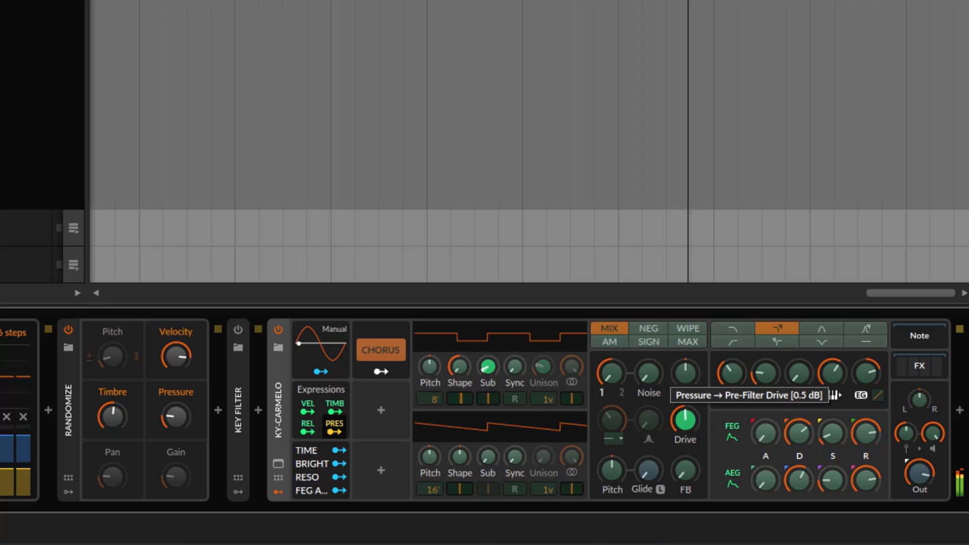
{"action": "left_click_drag", "start_coordinate": [799, 372], "coordinate": [799, 366]}
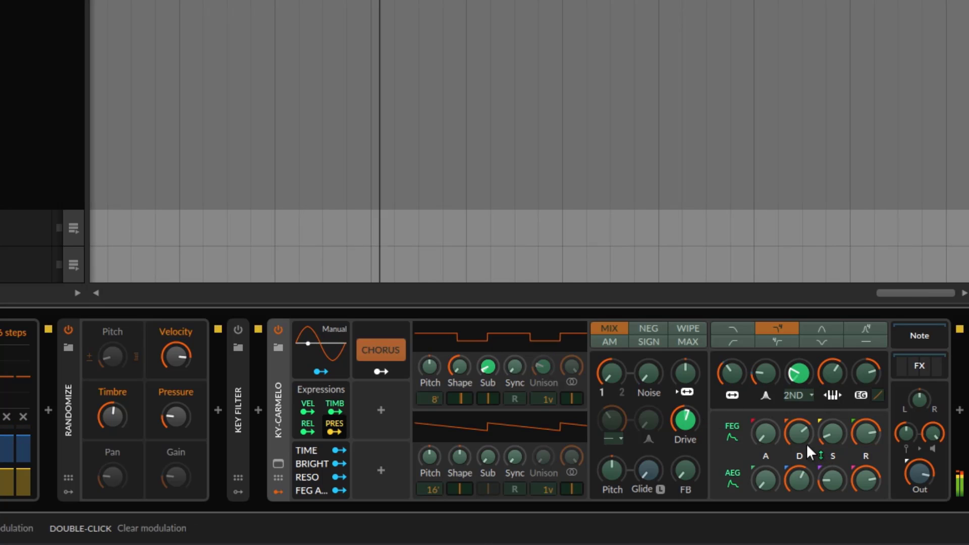
{"action": "left_click_drag", "start_coordinate": [806, 443], "coordinate": [797, 477]}
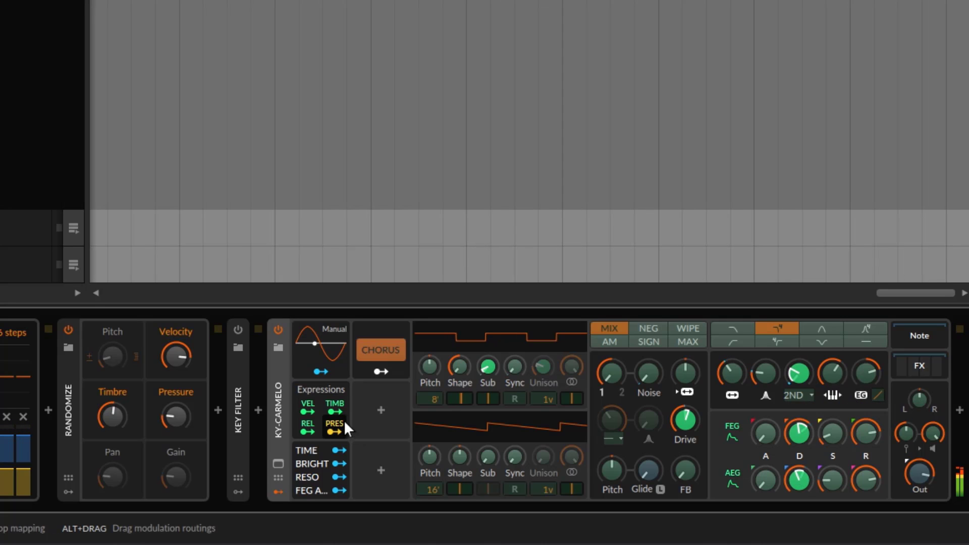
Raise the Pressure randomization amount to a high setting and fine-adjust Timbre randomization to about halfway
{"action": "left_click_drag", "start_coordinate": [197, 431], "coordinate": [197, 401]}
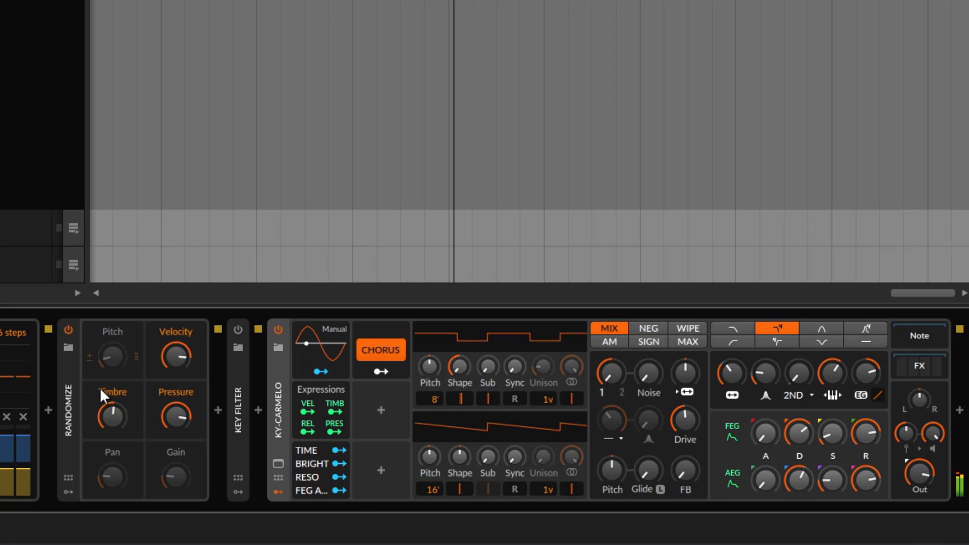
{"action": "left_click_drag", "start_coordinate": [114, 418], "coordinate": [114, 418]}
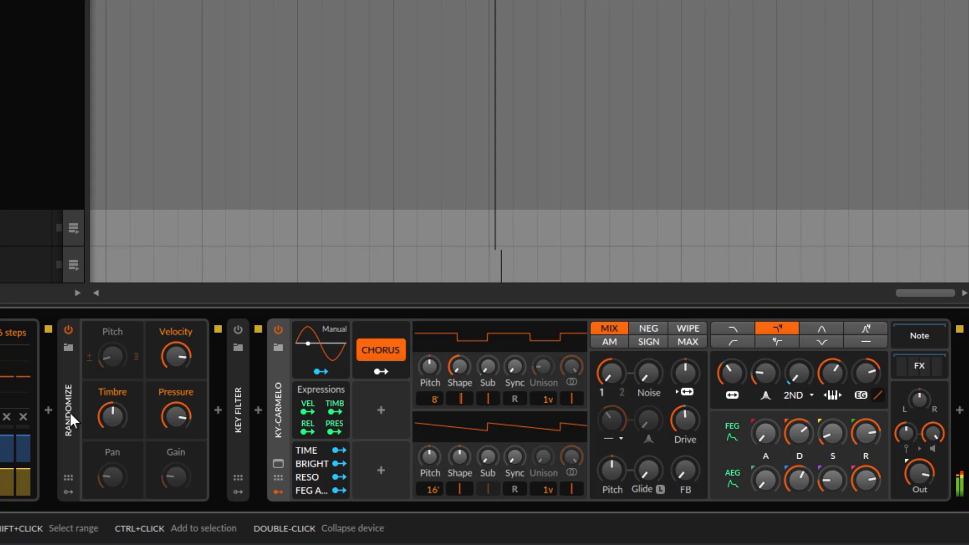
Enable Pan randomization in Randomize and raise its amount well past halfway
{"action": "left_click", "coordinate": [114, 453]}
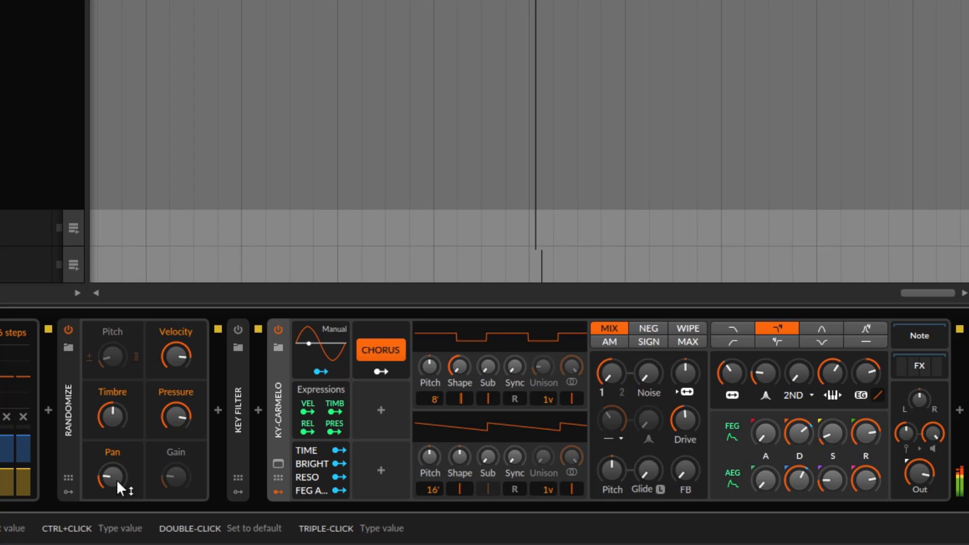
{"action": "mouse_move", "coordinate": [116, 479]}
{"action": "left_mouse_down"}
{"action": "mouse_move", "coordinate": [116, 417]}
{"action": "mouse_move", "coordinate": [113, 493]}
{"action": "left_mouse_up"}
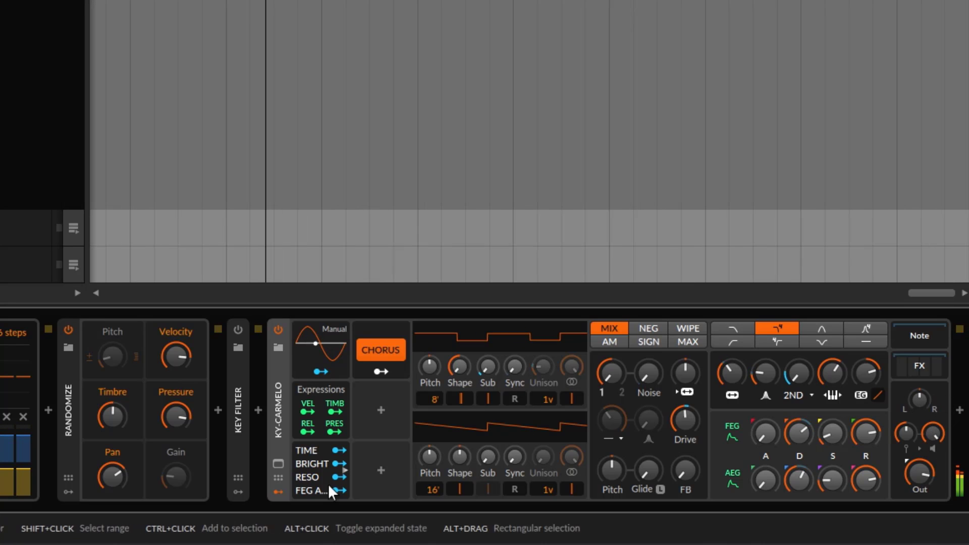
Enable Gain randomization at a low amount of about a quarter, and toggle Randomize off and on to compare the arpeggio
{"action": "left_click", "coordinate": [181, 450]}
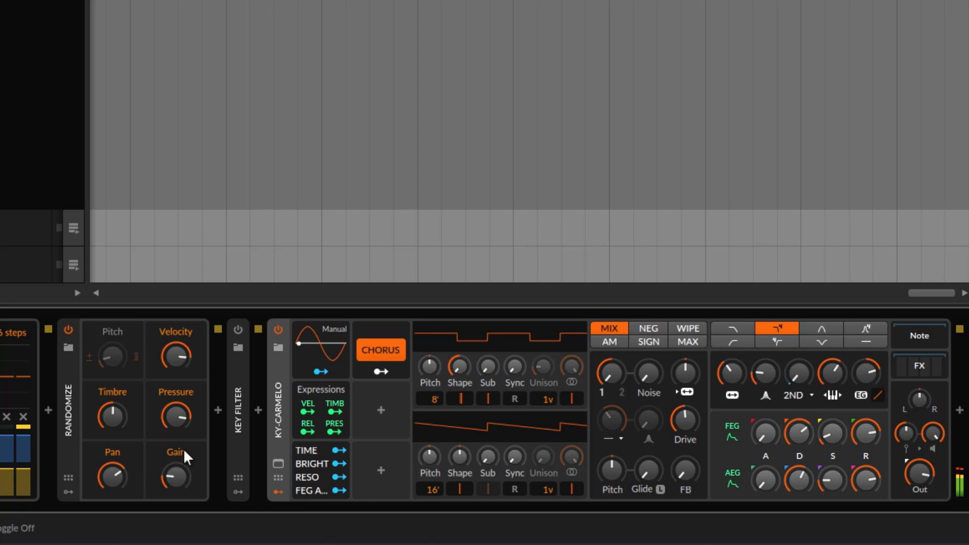
{"action": "left_click_drag", "start_coordinate": [180, 477], "coordinate": [180, 464]}
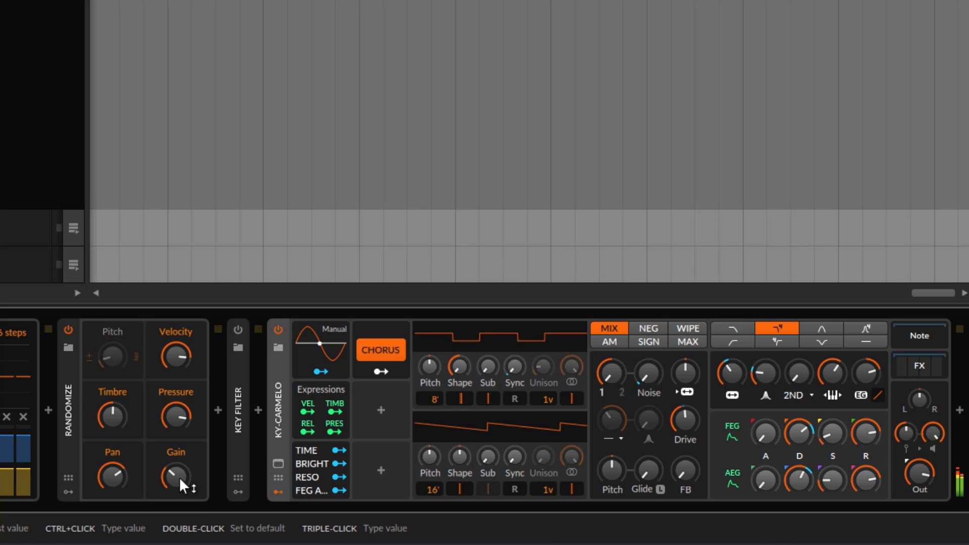
{"action": "left_click_drag", "start_coordinate": [181, 470], "coordinate": [191, 501]}
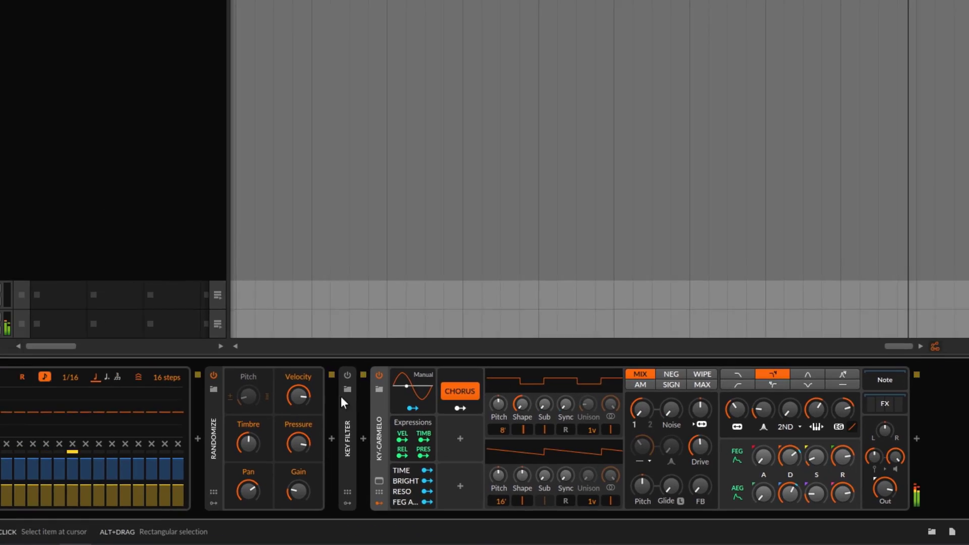
{"action": "left_click", "coordinate": [68, 330]}
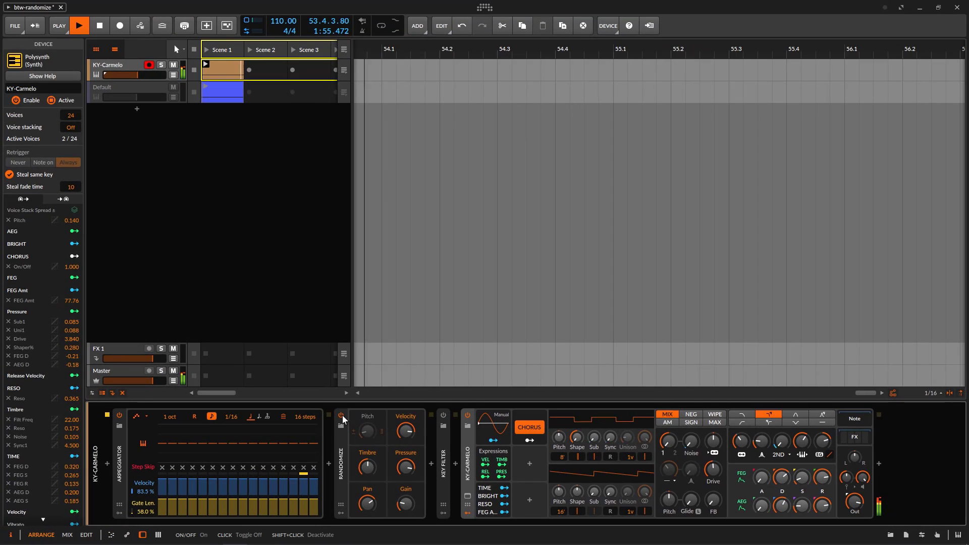
{"action": "left_click", "coordinate": [341, 415]}
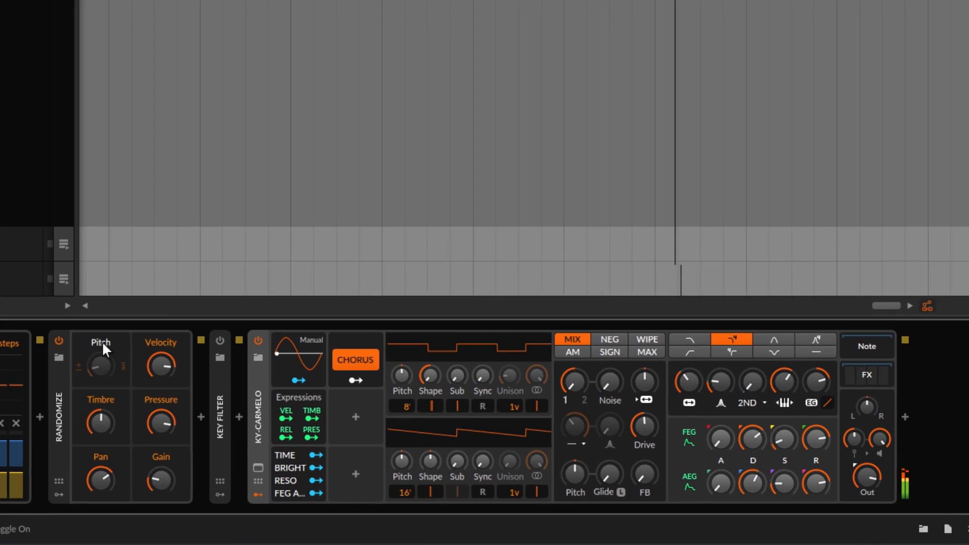
Enable Pitch randomization, turn off its bipolar mode, and raise the amount to about 10.20 st
{"action": "left_click", "coordinate": [106, 332]}
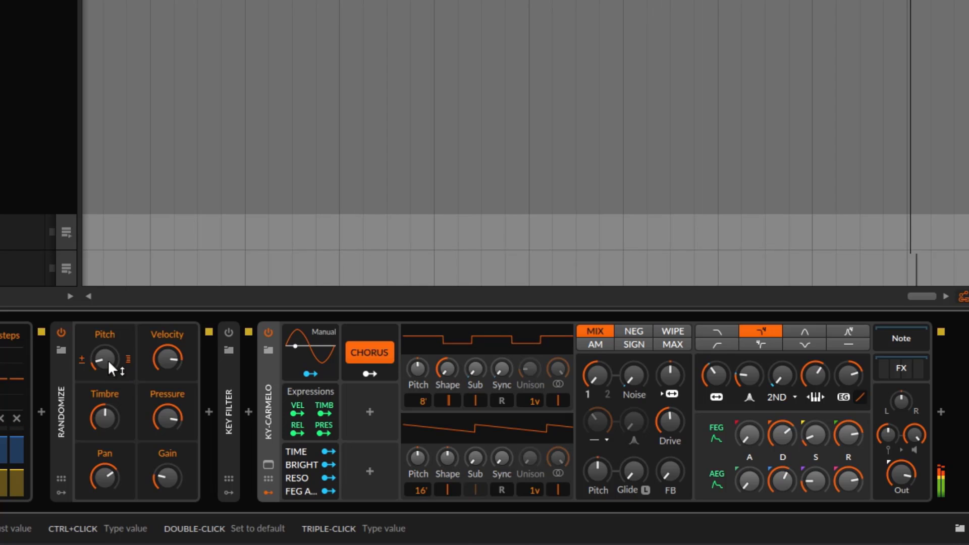
{"action": "left_click", "coordinate": [82, 359]}
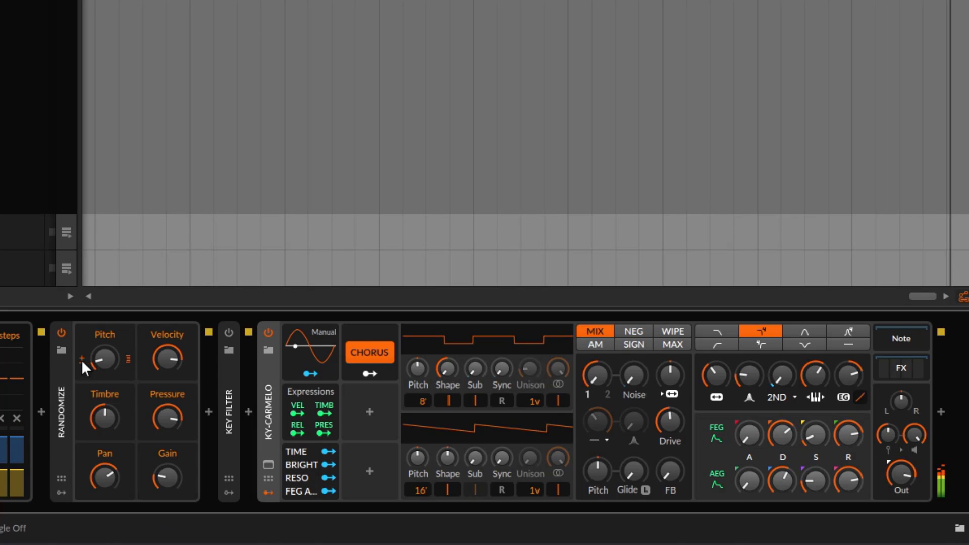
{"action": "double_click", "coordinate": [102, 410]}
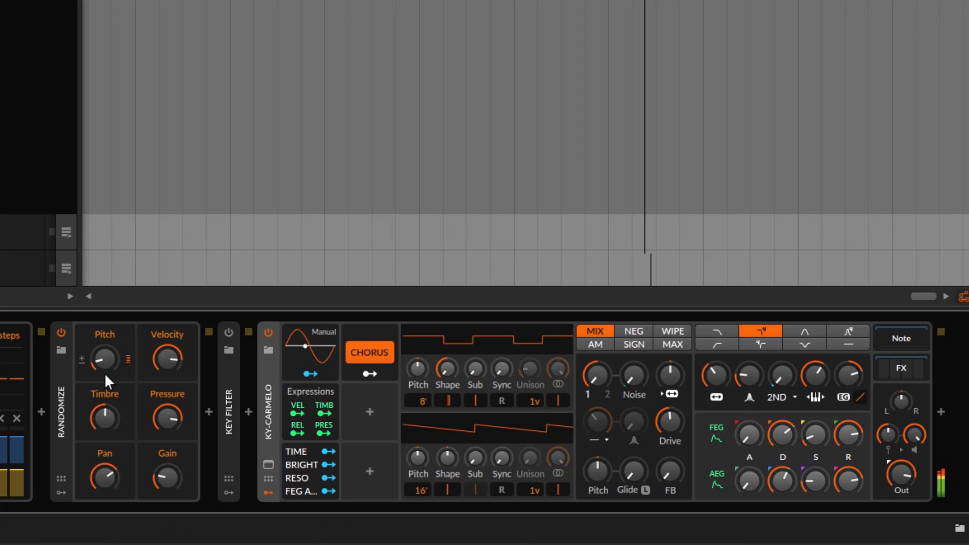
{"action": "left_click_drag", "start_coordinate": [98, 361], "coordinate": [104, 343]}
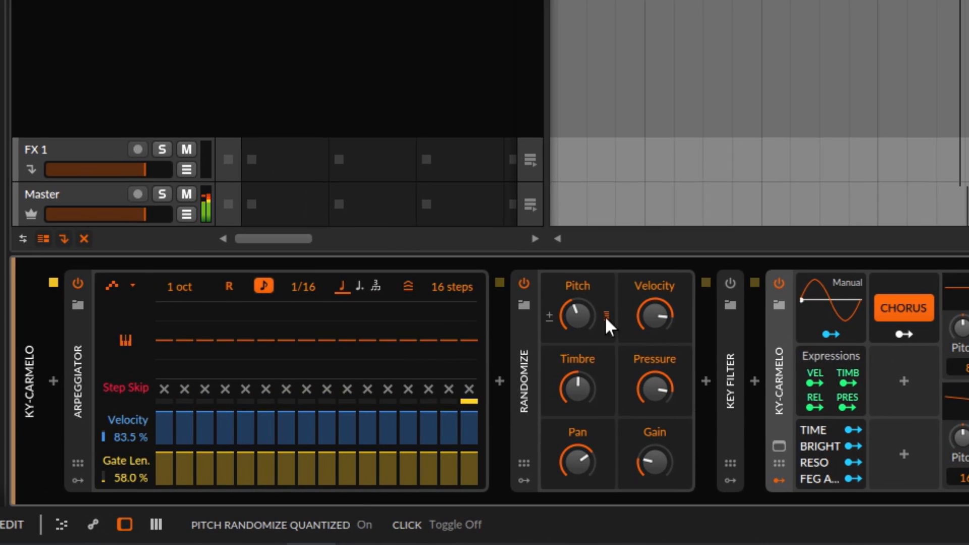
Try unquantized pitch randomization, set the amount to 9.60 st, and turn pitch quantization back on
{"action": "left_click", "coordinate": [606, 317]}
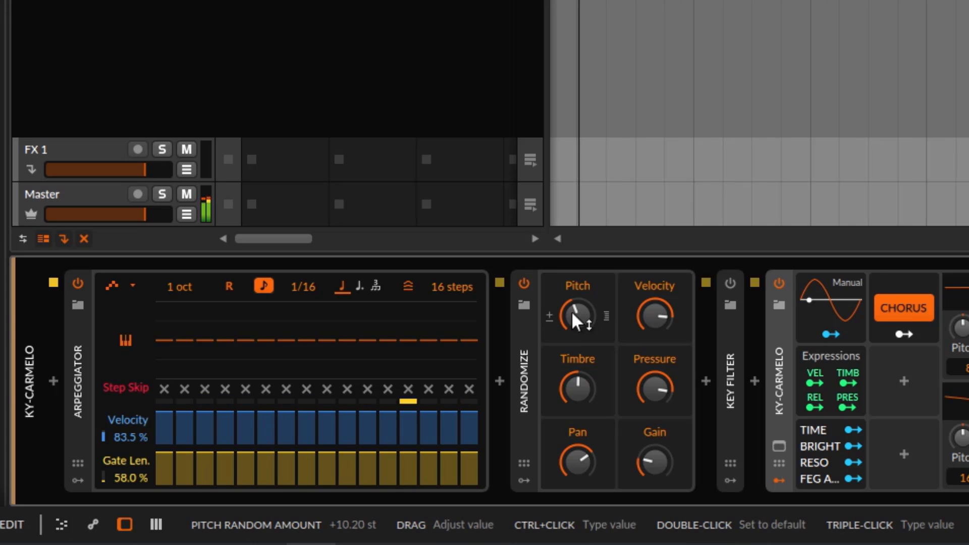
{"action": "left_click_drag", "start_coordinate": [572, 311], "coordinate": [572, 311]}
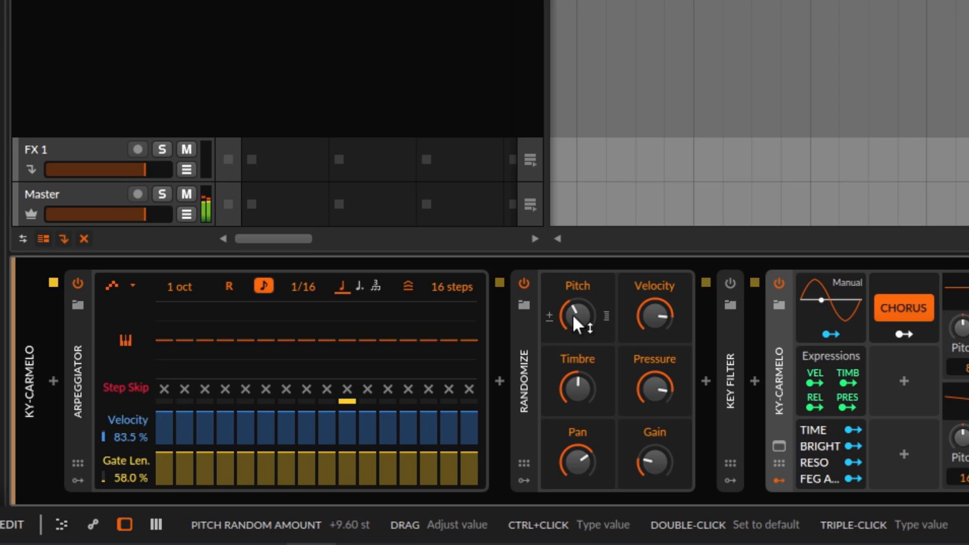
{"action": "left_click", "coordinate": [606, 317]}
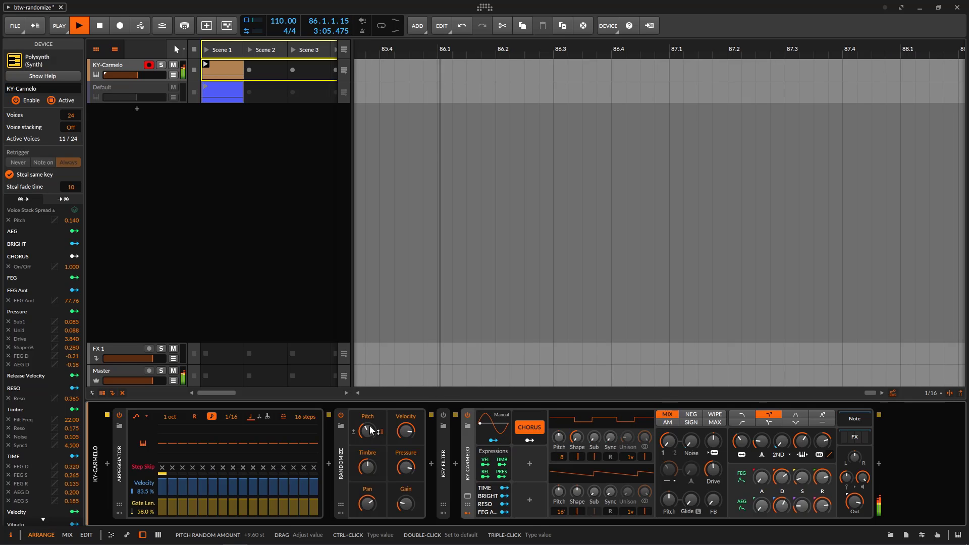
Expand and enable the Key Filter, try Filter for foreign notes, and set the mode back to Constrain
{"action": "double_click", "coordinate": [445, 441]}
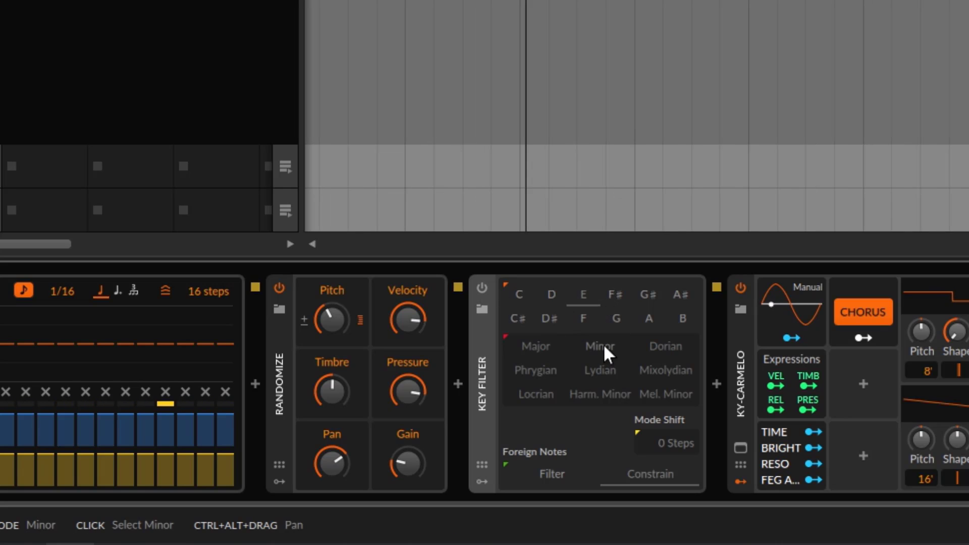
{"action": "left_click", "coordinate": [481, 287]}
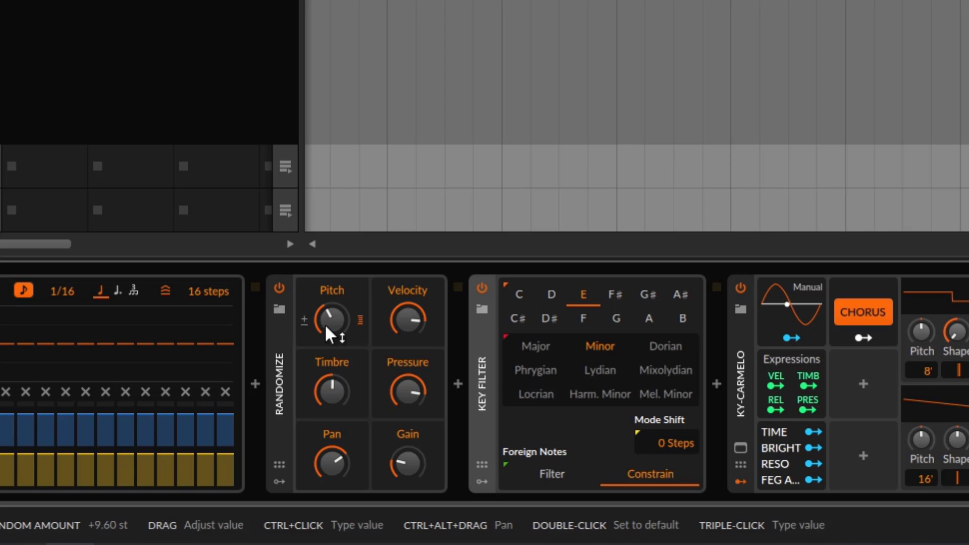
{"action": "left_click", "coordinate": [551, 473]}
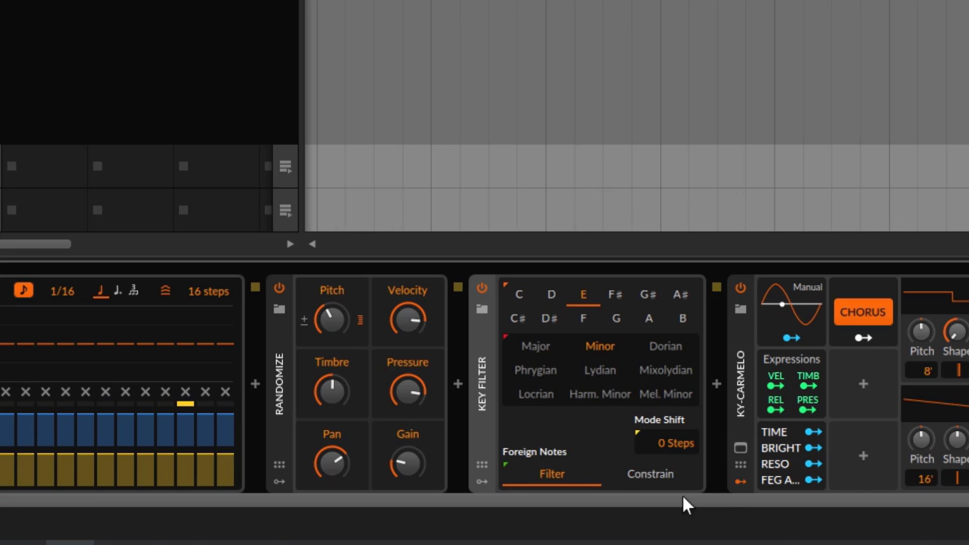
{"action": "left_click", "coordinate": [652, 475]}
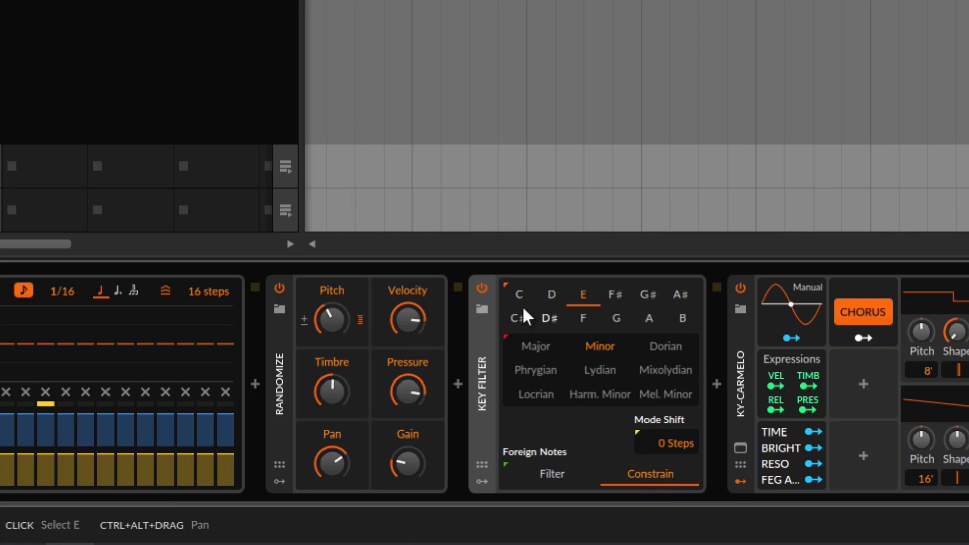
Raise the Pitch randomization amount to 24 st and bring it back down to 17.76 st
{"action": "left_click_drag", "start_coordinate": [334, 326], "coordinate": [334, 301]}
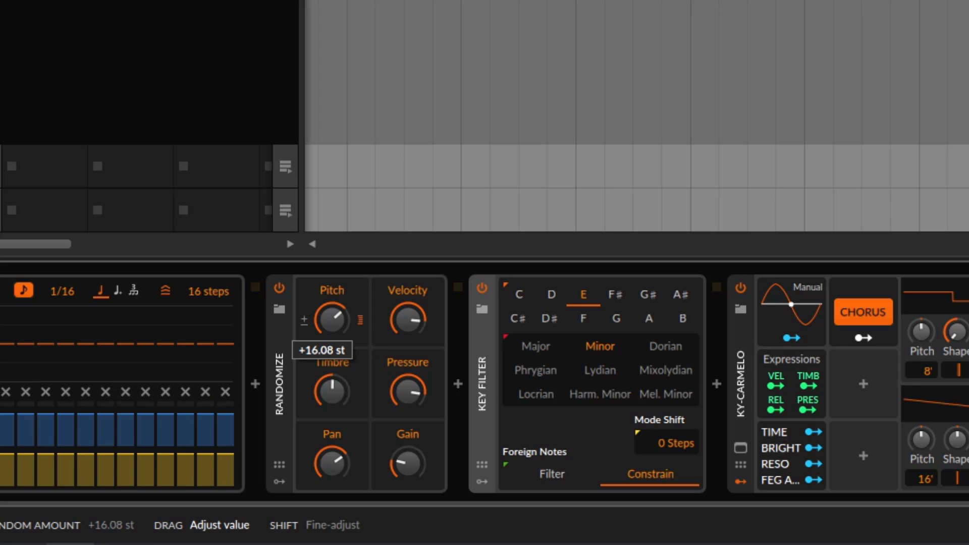
{"action": "left_click_drag", "start_coordinate": [334, 300], "coordinate": [334, 290]}
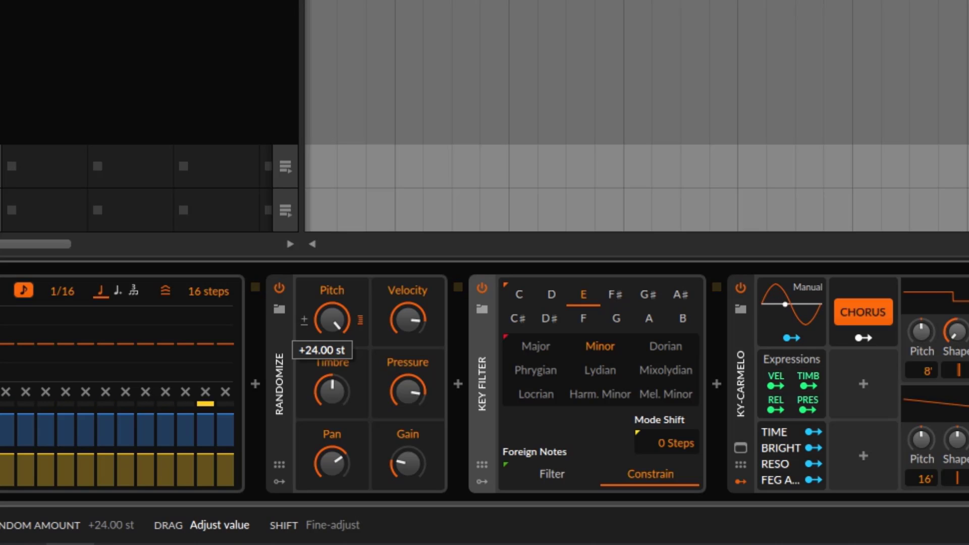
{"action": "left_click_drag", "start_coordinate": [331, 319], "coordinate": [331, 341]}
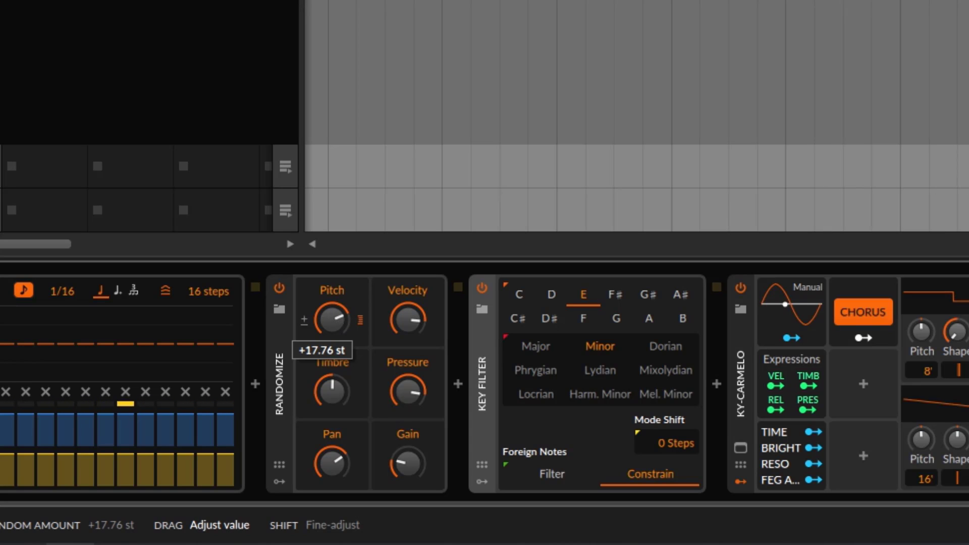
Try bipolar pitch randomization, lower the Pitch amount to about halfway, and bypass Randomize for comparison
{"action": "left_click", "coordinate": [305, 320]}
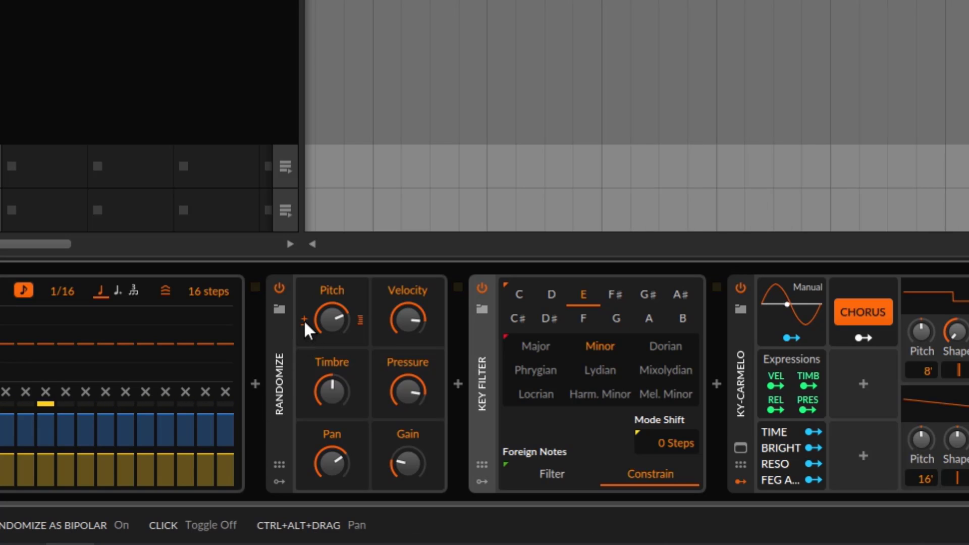
{"action": "mouse_move", "coordinate": [341, 313]}
{"action": "left_mouse_down"}
{"action": "mouse_move", "coordinate": [341, 321]}
{"action": "mouse_move", "coordinate": [337, 314]}
{"action": "left_mouse_up"}
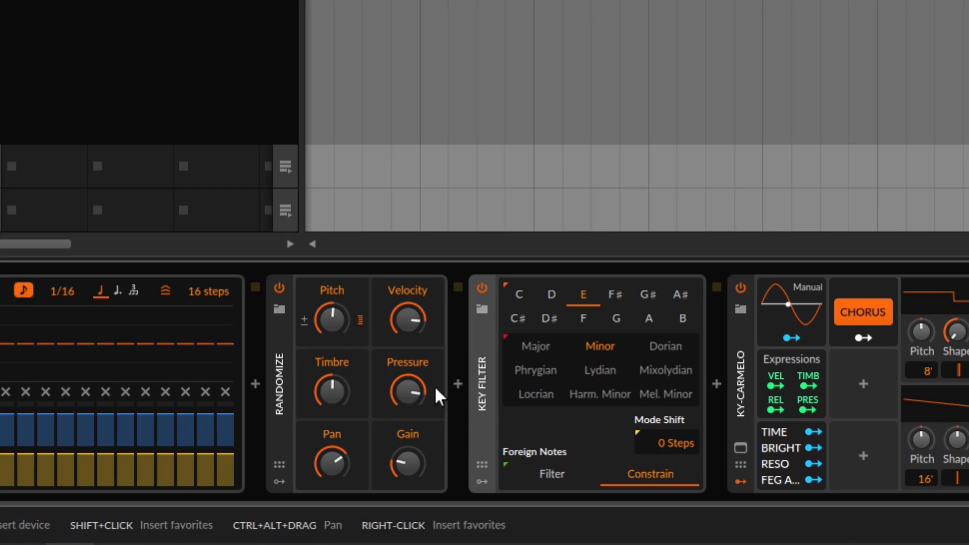
{"action": "left_click", "coordinate": [279, 286]}
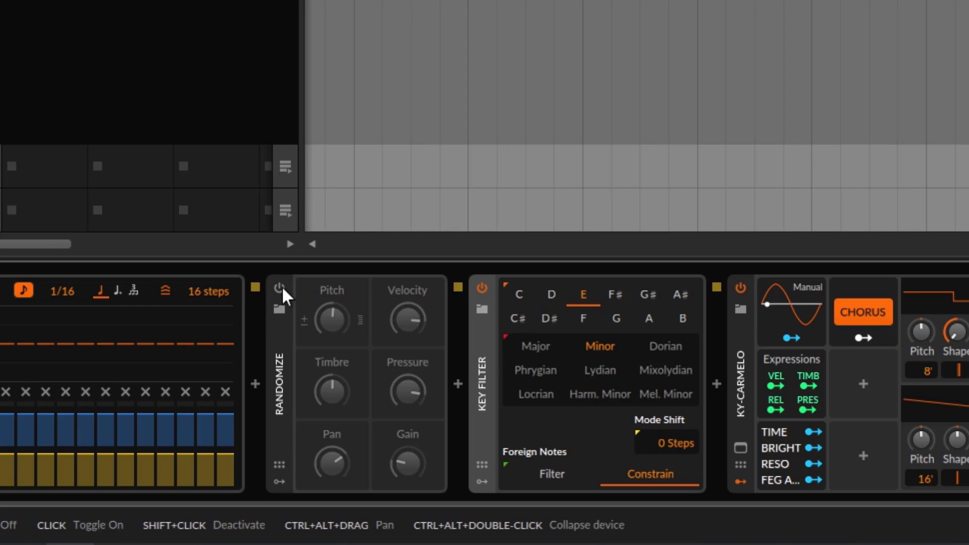
{"action": "left_click_drag", "start_coordinate": [303, 319], "coordinate": [332, 316]}
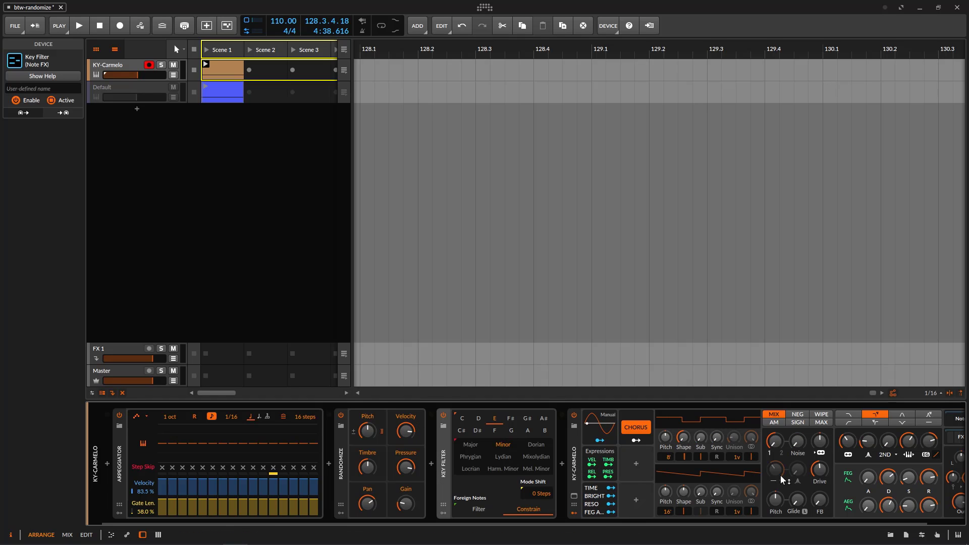
Select the Default drum track, inspect the notes of its Scene 1 clip, and return to its device chain
{"action": "left_click", "coordinate": [126, 91]}
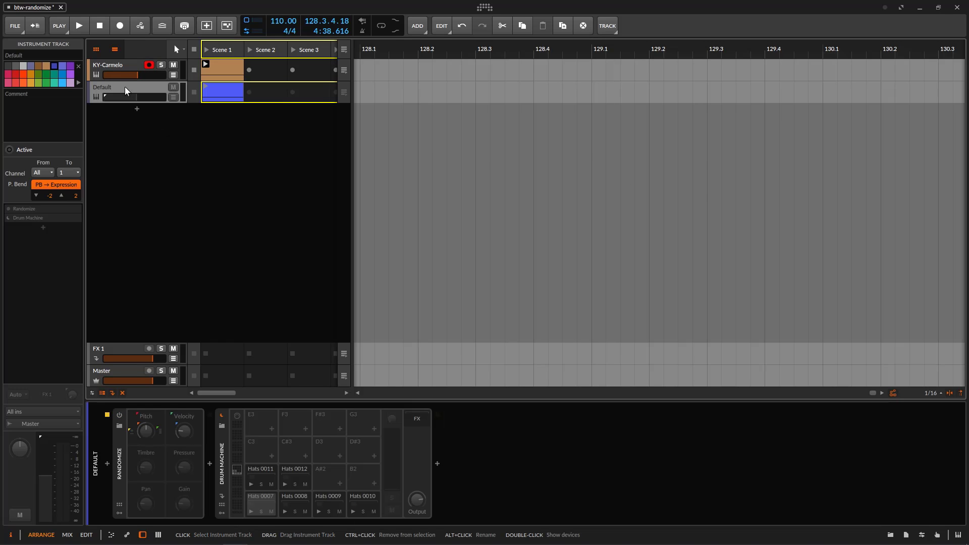
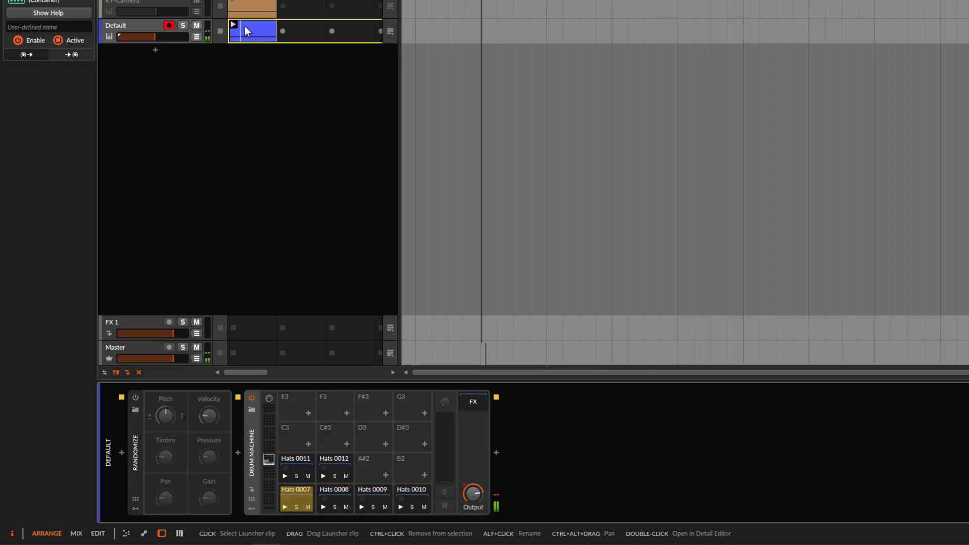
{"action": "key", "text": "e"}
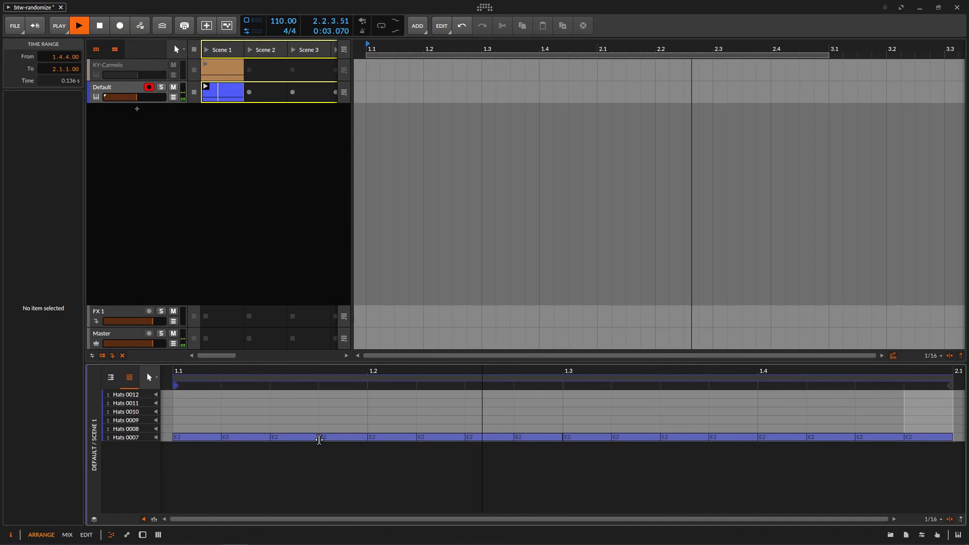
{"action": "left_click", "coordinate": [239, 93]}
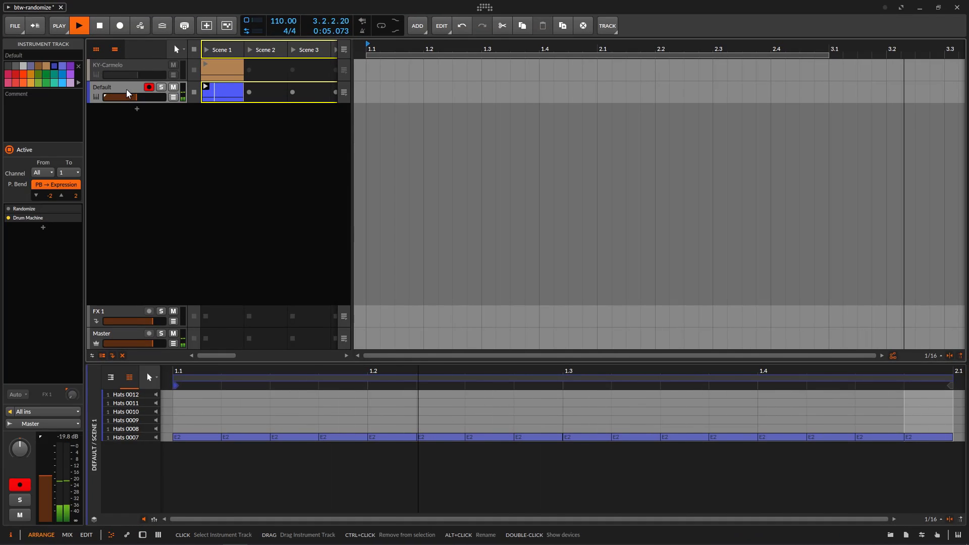
{"action": "key", "text": "d"}
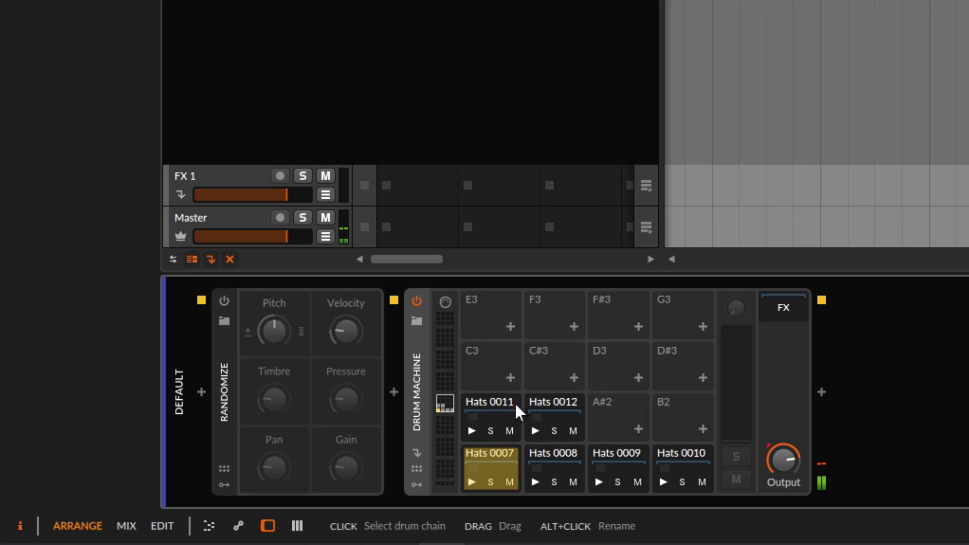
Enable Randomize on the drum track and raise its Pitch randomization amount to about 17.40 st
{"action": "left_click", "coordinate": [224, 302]}
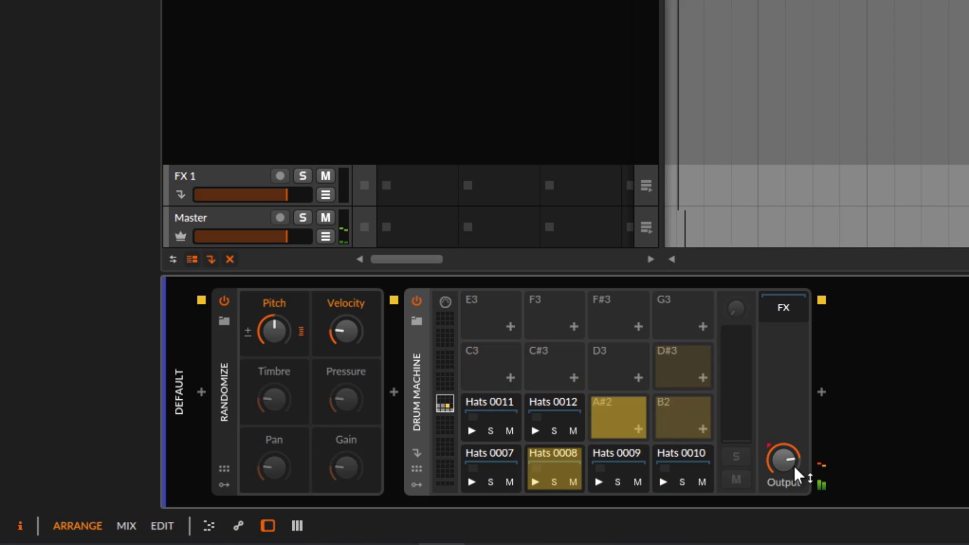
{"action": "left_click_drag", "start_coordinate": [277, 340], "coordinate": [277, 325]}
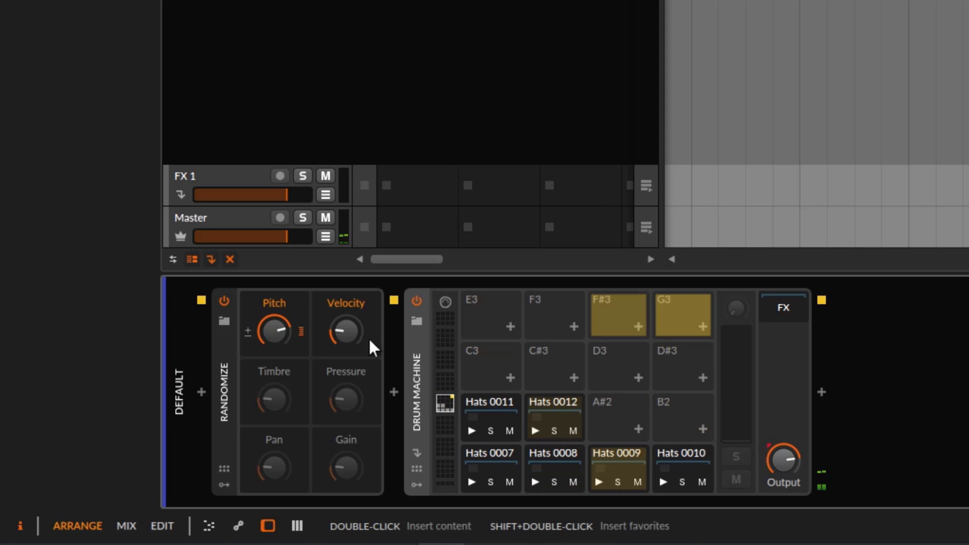
{"action": "left_click_drag", "start_coordinate": [278, 335], "coordinate": [283, 334]}
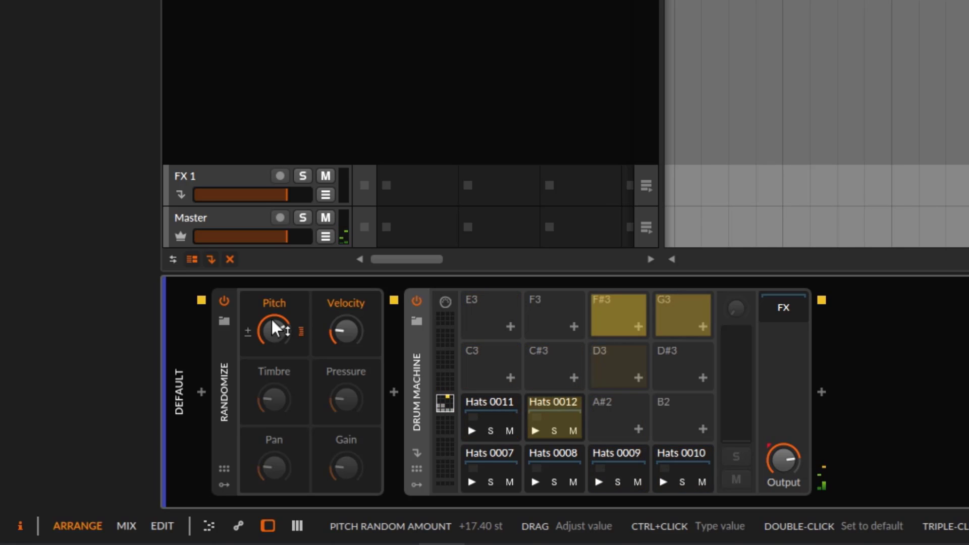
Show the Hats 0007 and Hats 0012 drum chains, and lower the Pitch randomization amount to well below halfway
{"action": "left_click", "coordinate": [488, 453]}
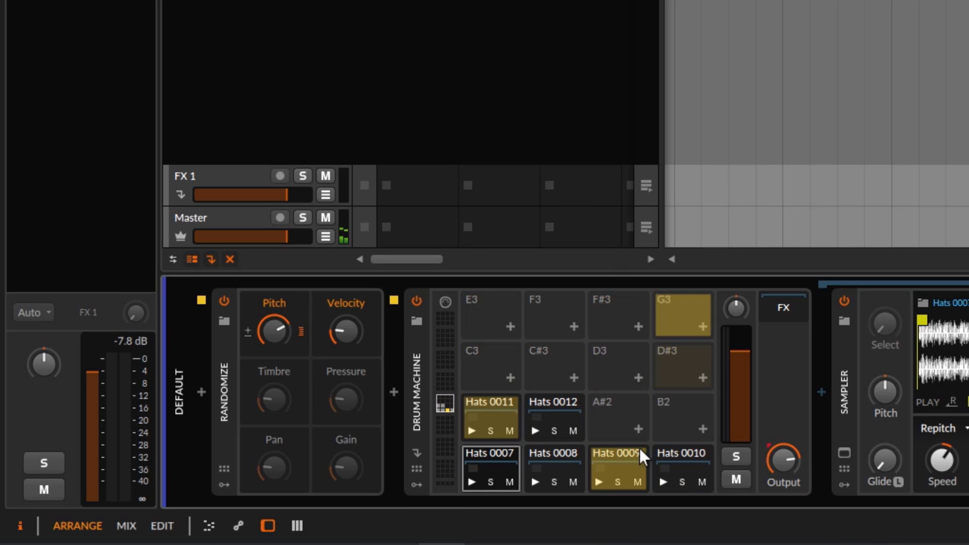
{"action": "left_click", "coordinate": [554, 402]}
{"action": "mouse_move", "coordinate": [266, 321]}
{"action": "left_mouse_down"}
{"action": "mouse_move", "coordinate": [266, 355]}
{"action": "mouse_move", "coordinate": [275, 337]}
{"action": "left_mouse_up"}
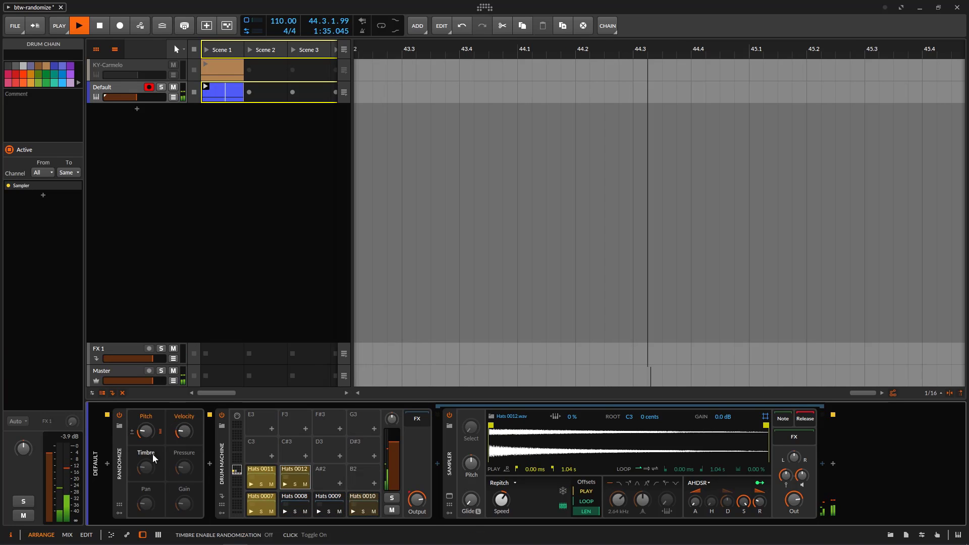
{"action": "left_click", "coordinate": [120, 416]}
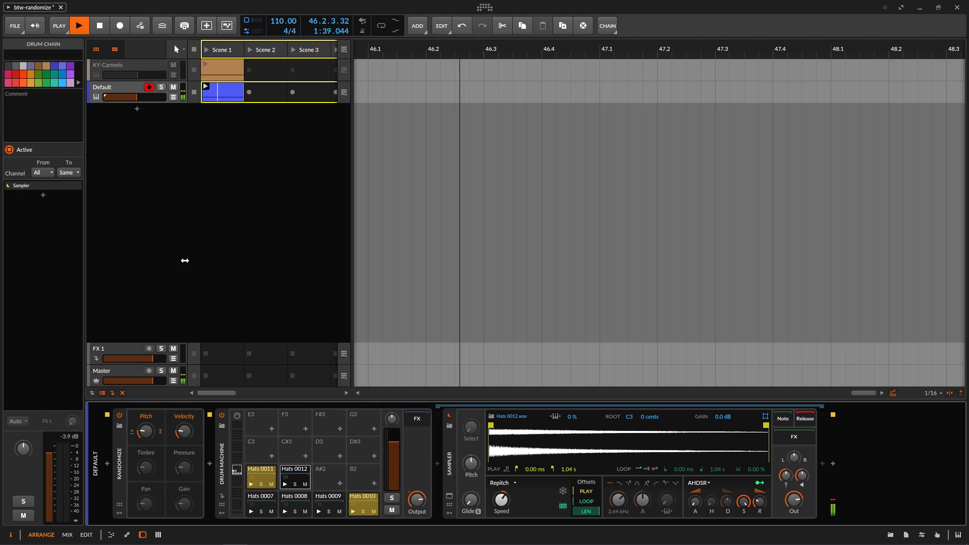
Reactivate the KY-Carmelo track, record-arm it and solo it
{"action": "left_click", "coordinate": [135, 62]}
{"action": "right_click", "coordinate": [135, 62]}
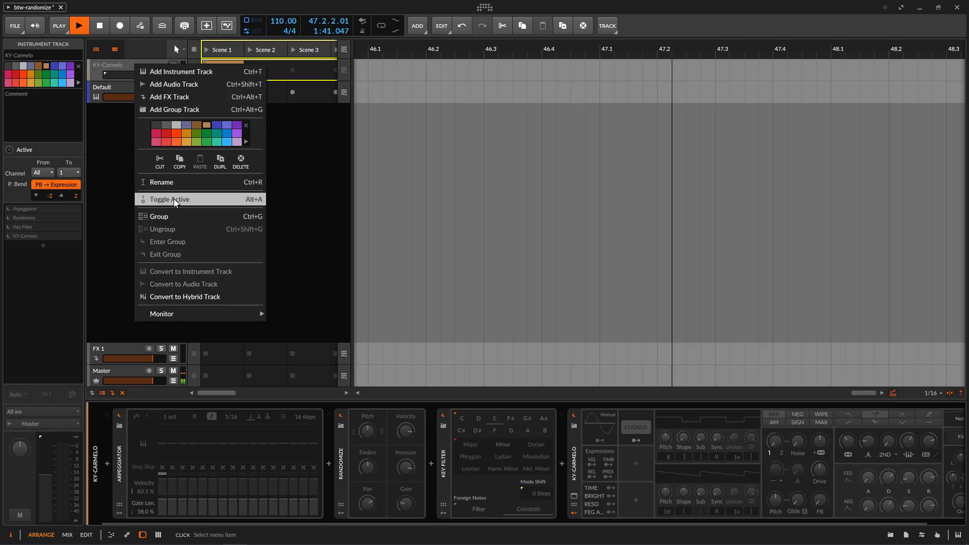
{"action": "left_click", "coordinate": [149, 65]}
{"action": "left_click", "coordinate": [161, 65]}
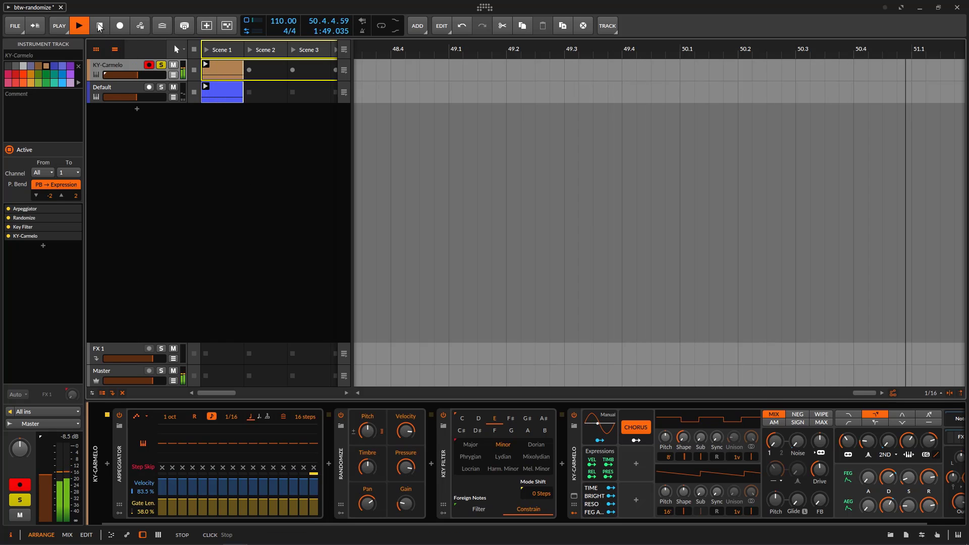
Select the synth track's Randomize device and switch back to the Default drum track
{"action": "left_click", "coordinate": [338, 447]}
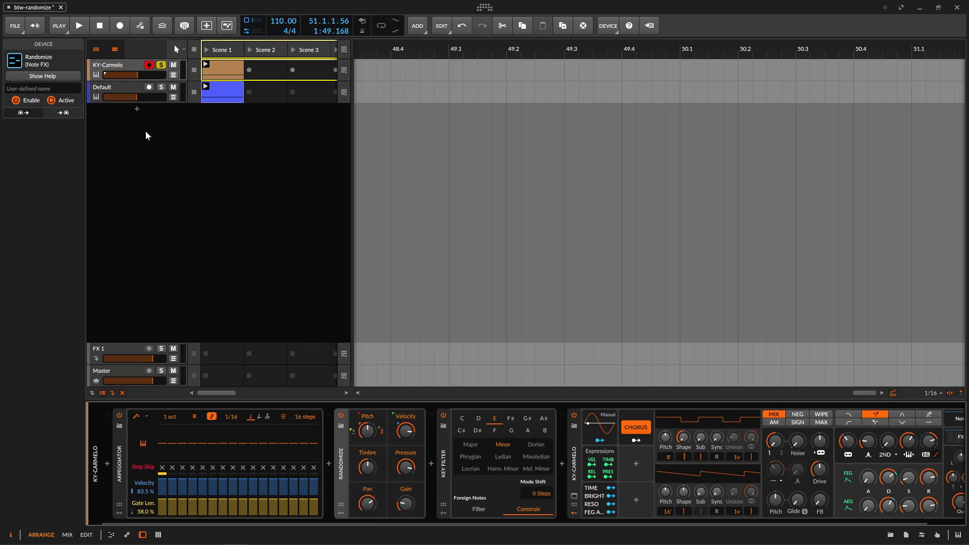
{"action": "left_click", "coordinate": [126, 95]}
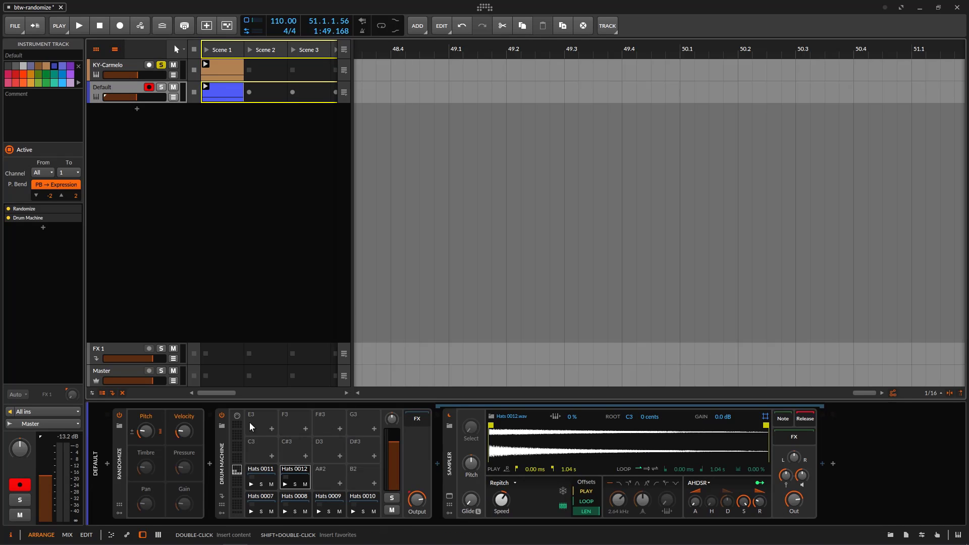